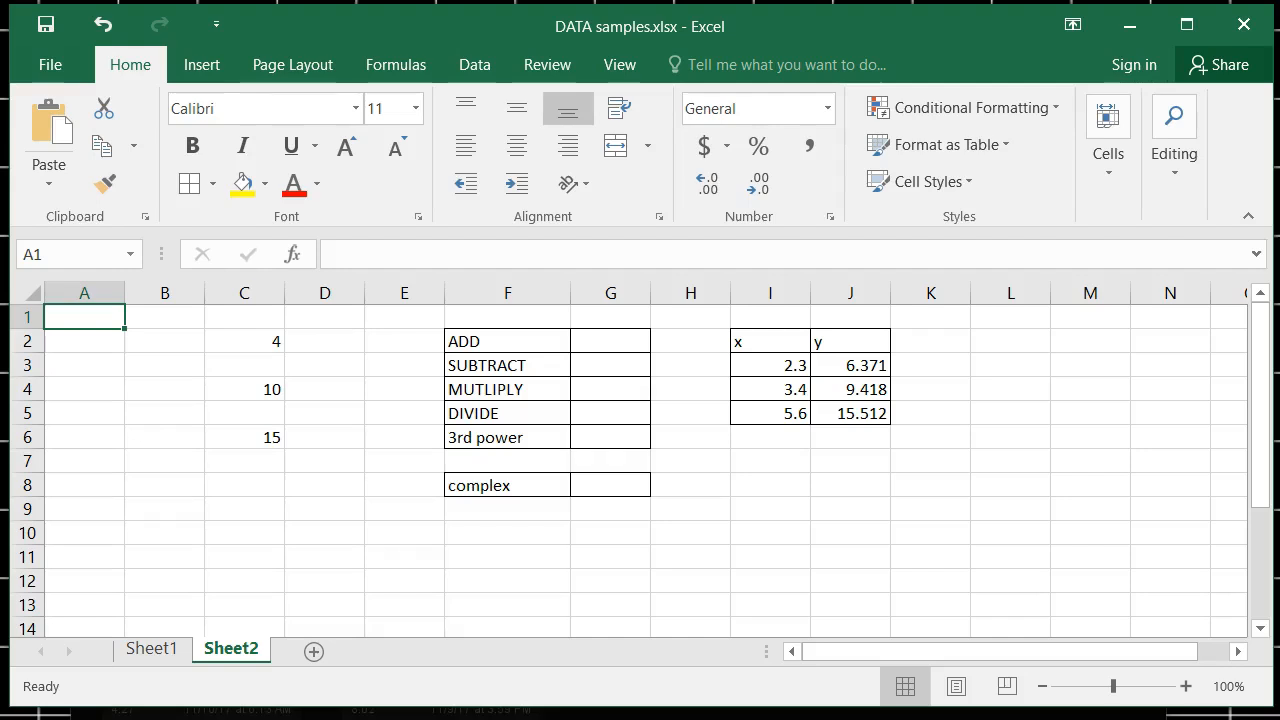
Give cell C2 a yellow fill and a blue font colour
{"action": "left_click", "coordinate": [90, 325]}
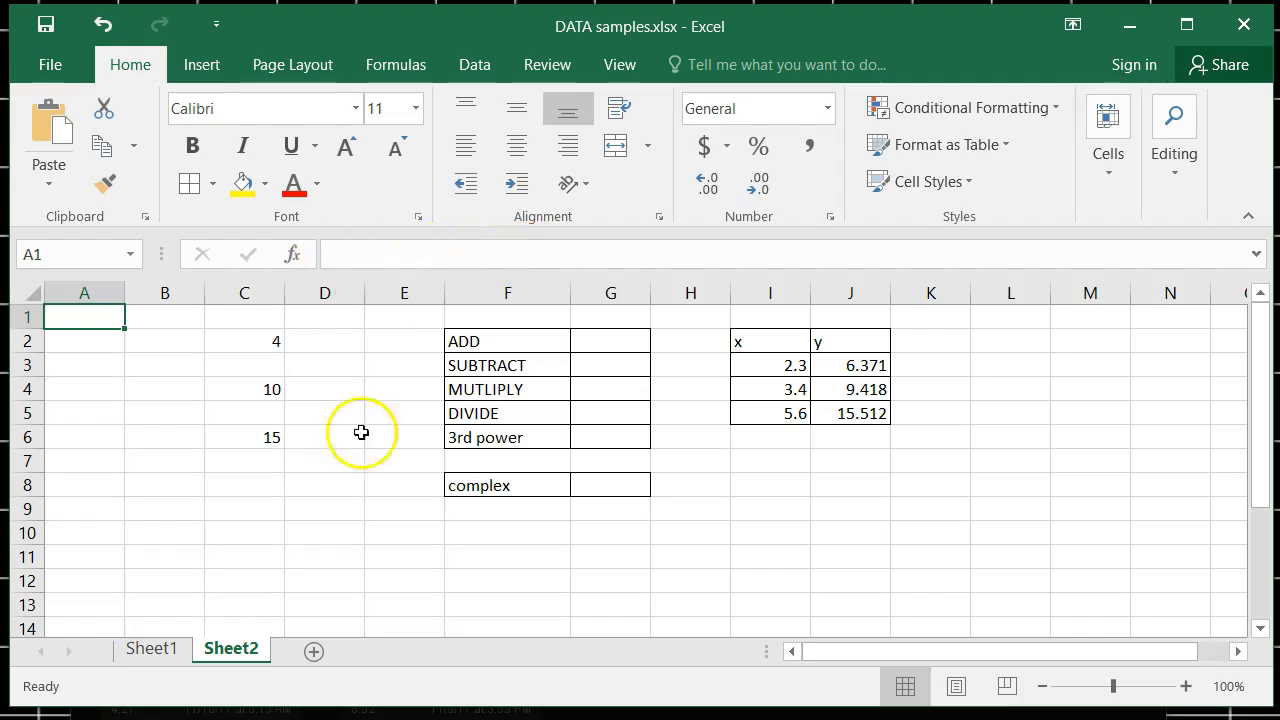
{"action": "left_click", "coordinate": [240, 348]}
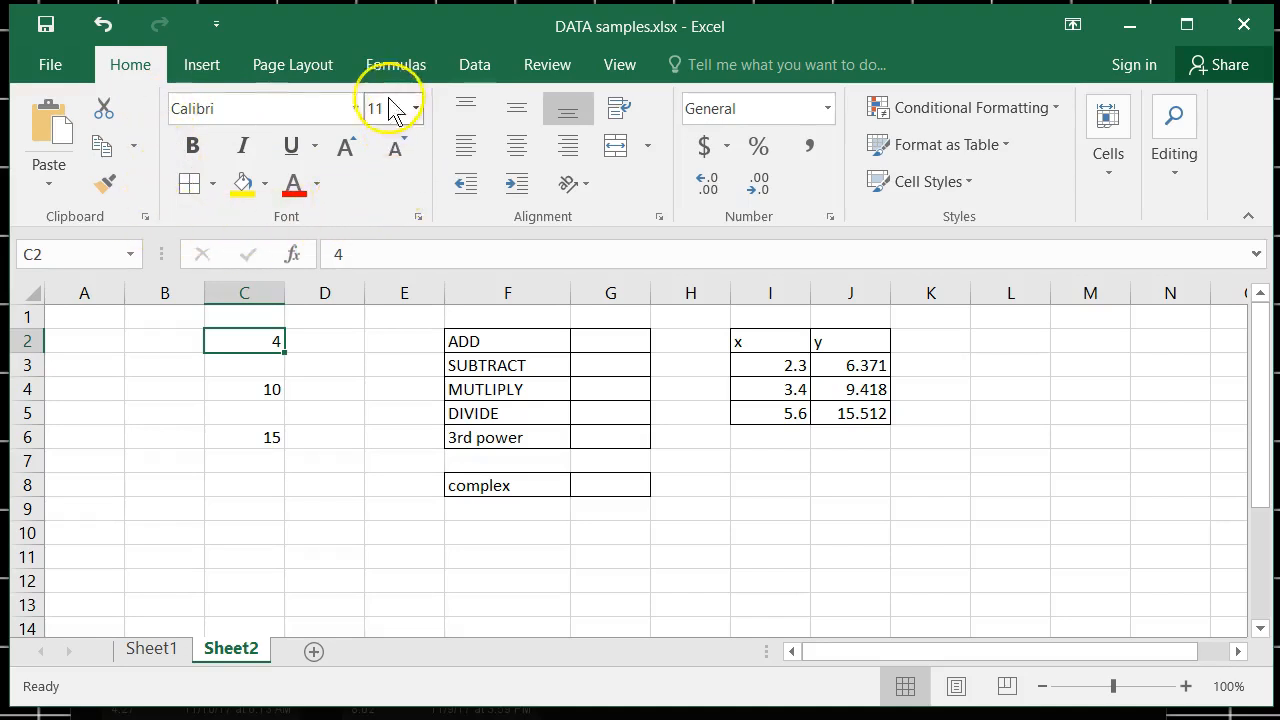
{"action": "left_click", "coordinate": [252, 182]}
{"action": "left_click", "coordinate": [316, 183]}
{"action": "left_click", "coordinate": [445, 271]}
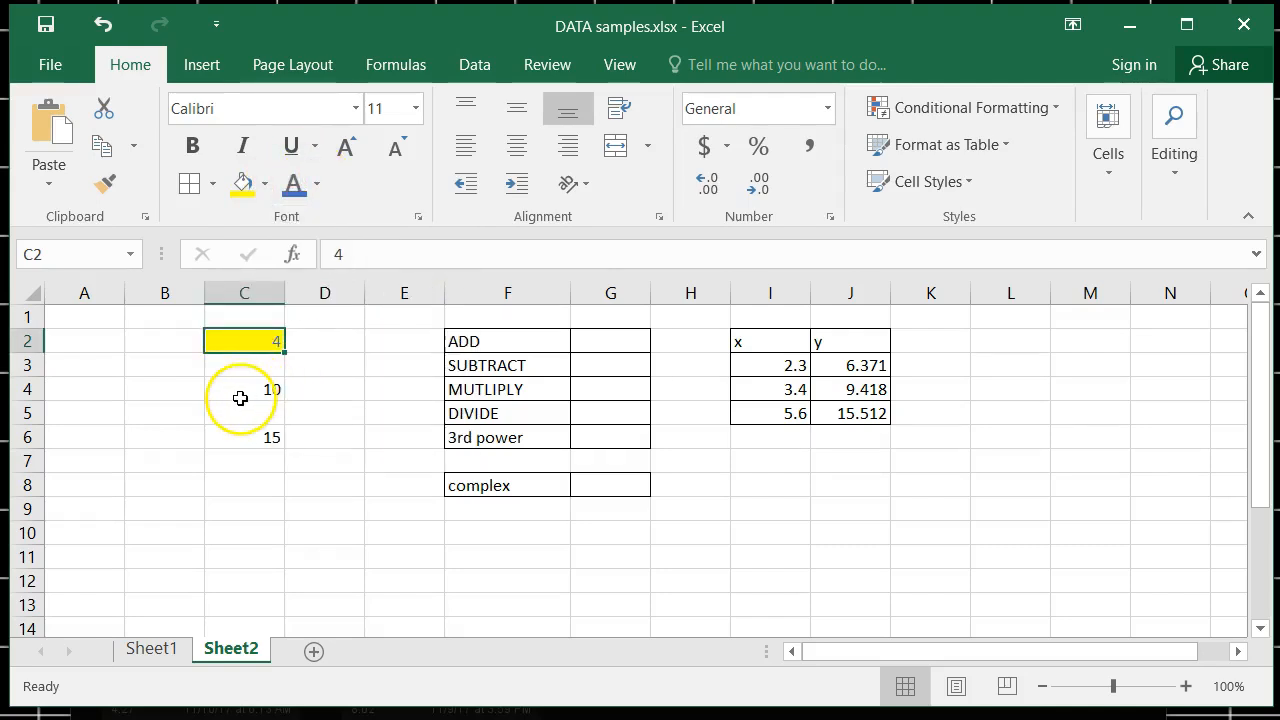
Make the value in cell C2 bold and put outside borders around the cell
{"action": "left_click", "coordinate": [195, 148]}
{"action": "left_click", "coordinate": [210, 183]}
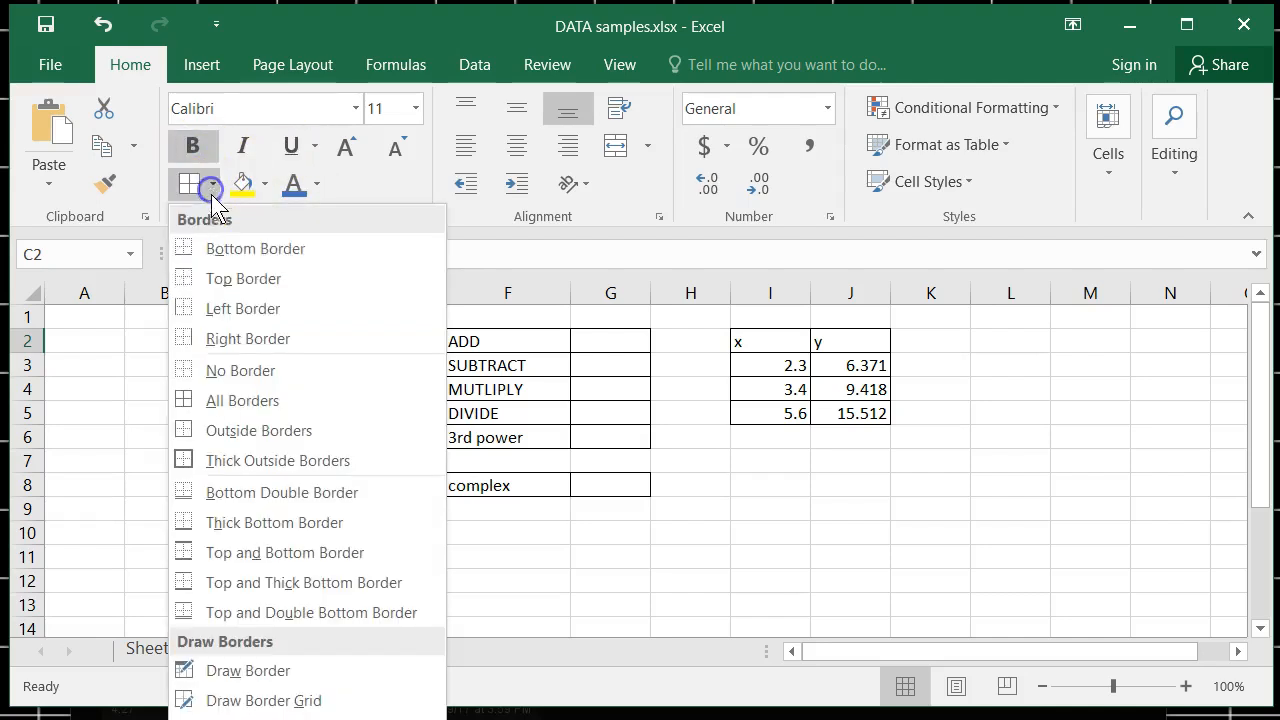
{"action": "left_click", "coordinate": [233, 428]}
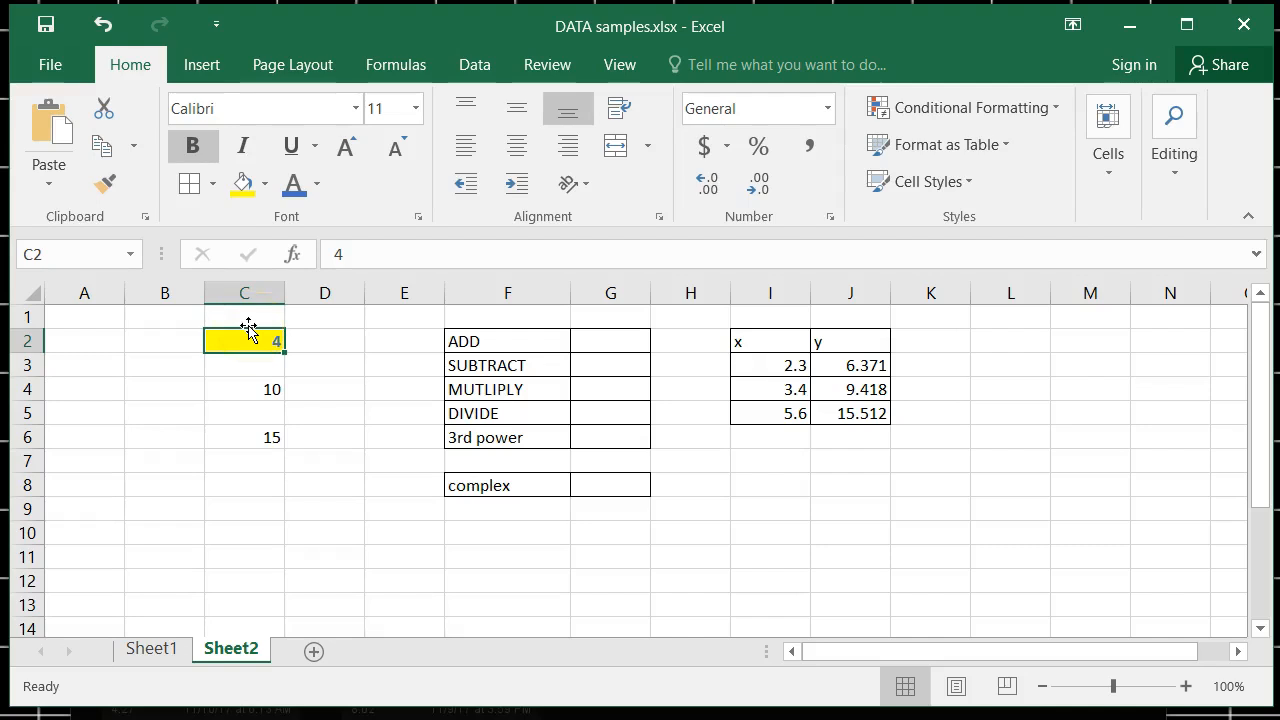
Enter the label SUM in cell F10, below the complex row
{"action": "left_click", "coordinate": [272, 392]}
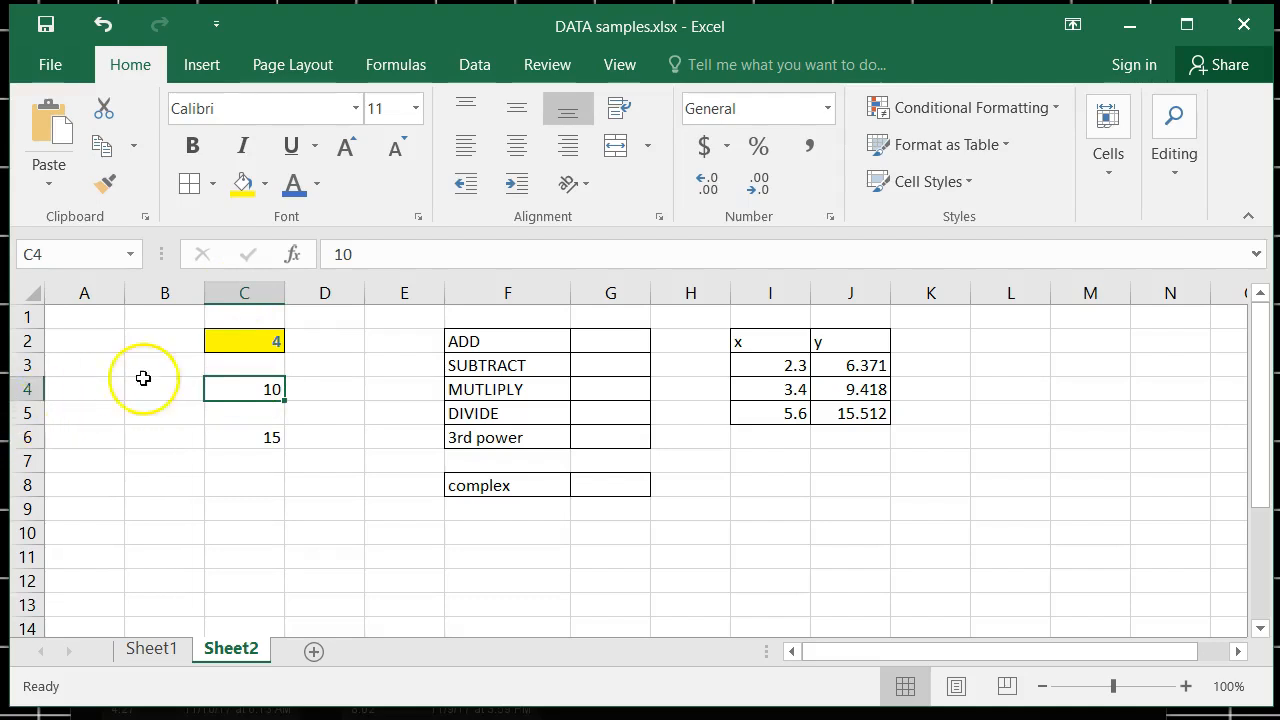
{"action": "left_click", "coordinate": [248, 437]}
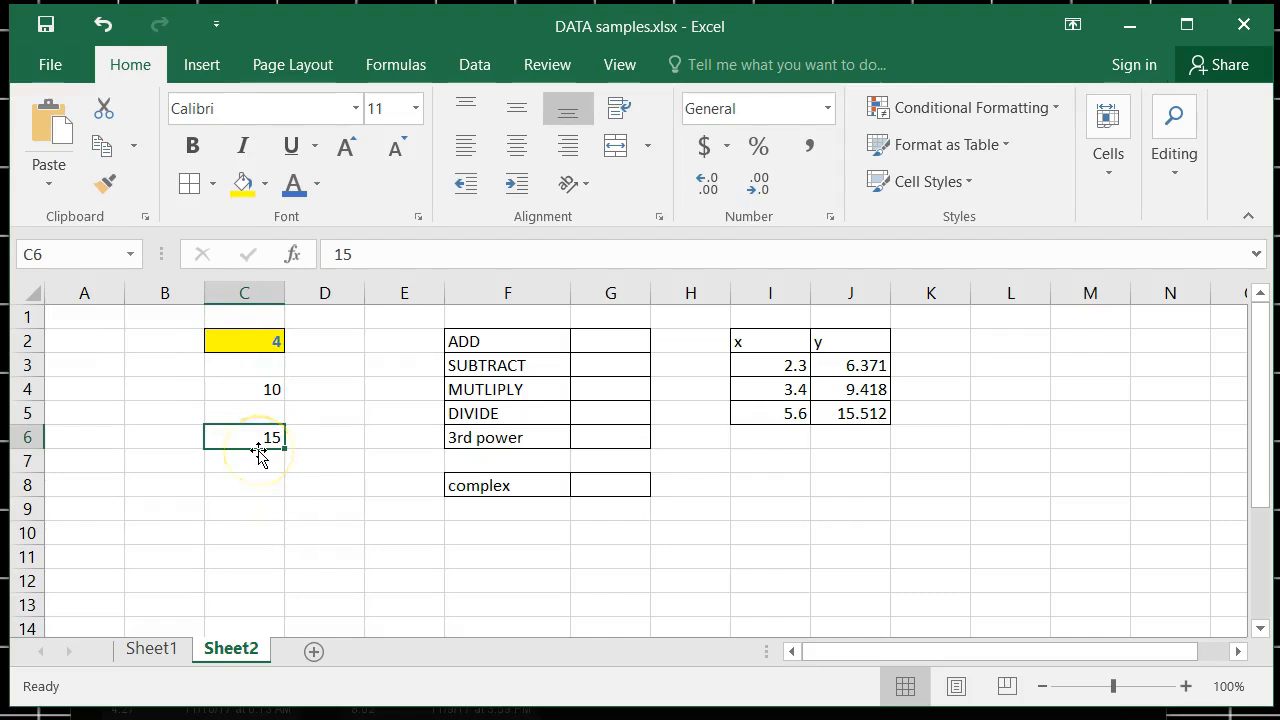
{"action": "left_click", "coordinate": [615, 340]}
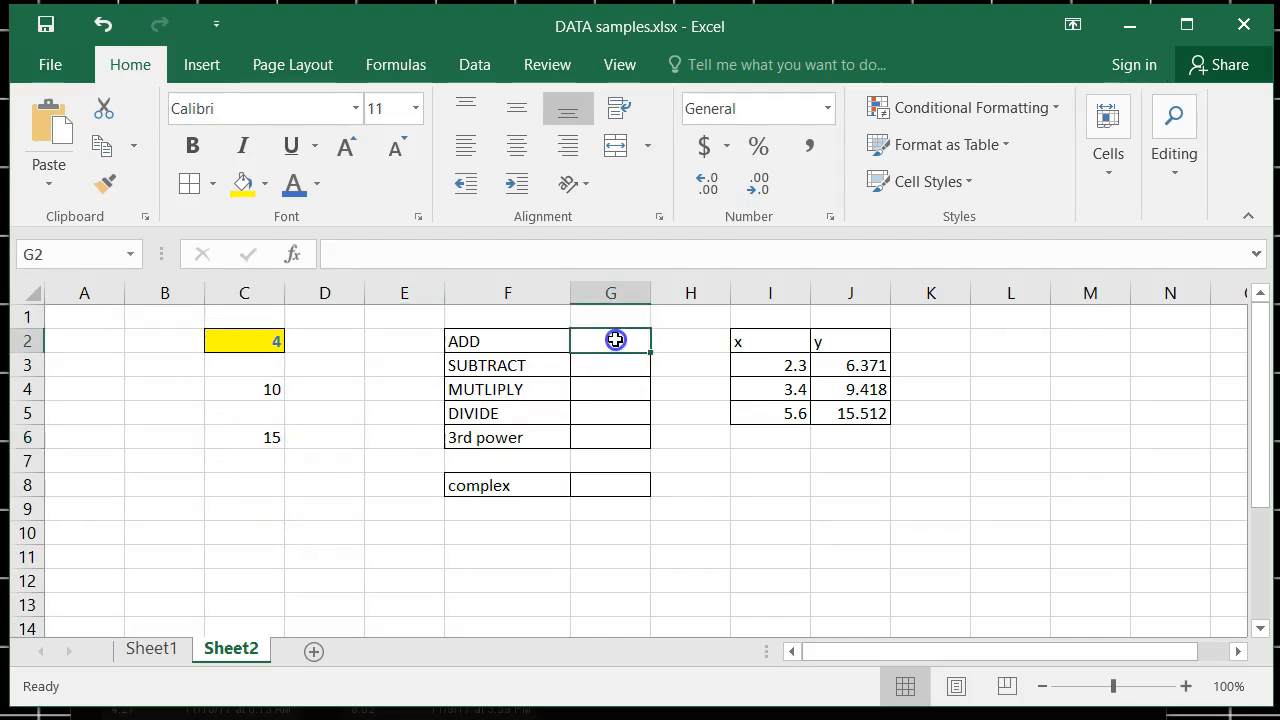
{"action": "left_click", "coordinate": [491, 532]}
{"action": "type", "text": "SUM"}
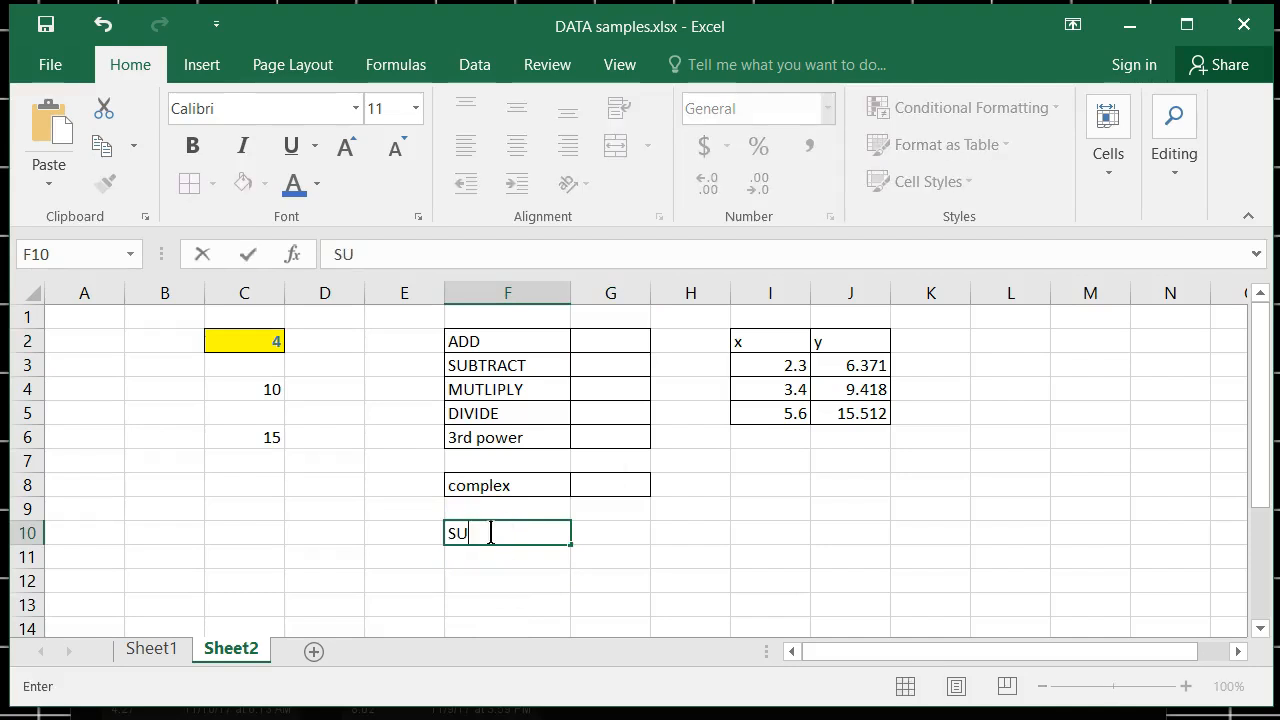
{"action": "key", "text": "Tab"}
Enter the formula =C2+C4+C6 in cell G2, beside the ADD label
{"action": "key", "text": "Up"}
{"action": "key", "text": "Up"}
{"action": "key", "text": "Up"}
{"action": "key", "text": "Up"}
{"action": "key", "text": "Up"}
{"action": "key", "text": "Up"}
{"action": "key", "text": "Up"}
{"action": "key", "text": "Up"}
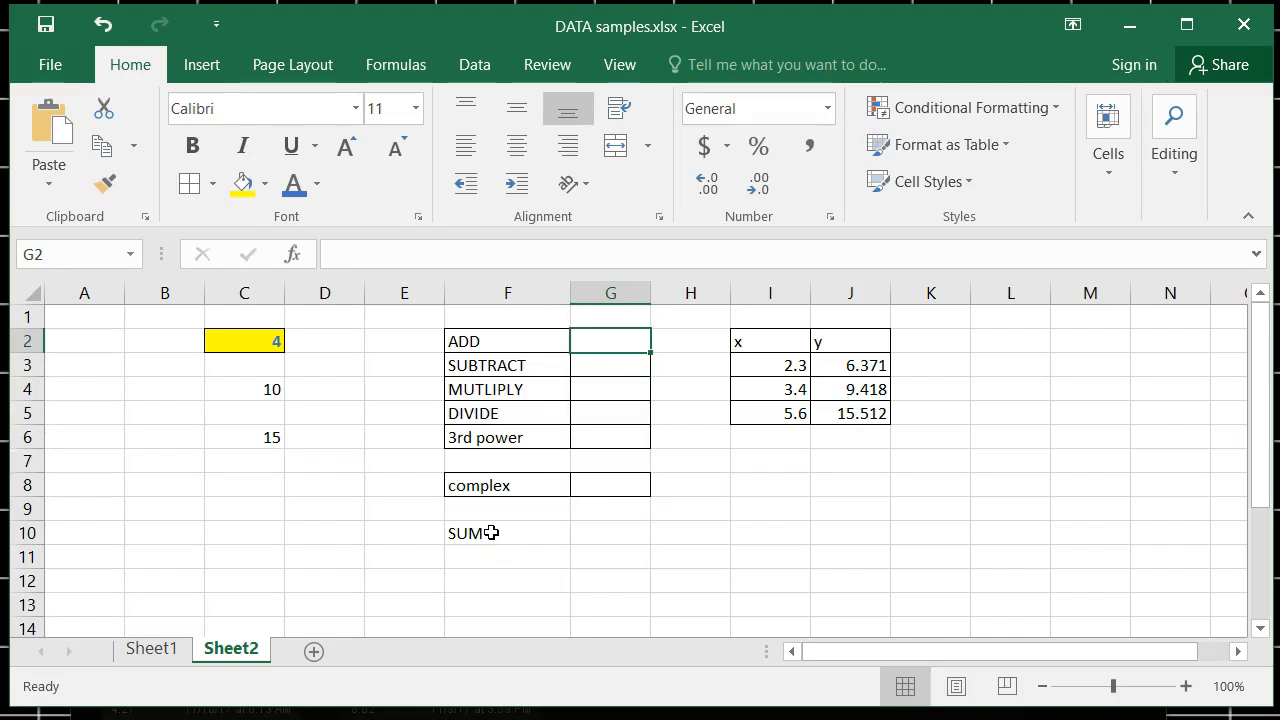
{"action": "type", "text": "="}
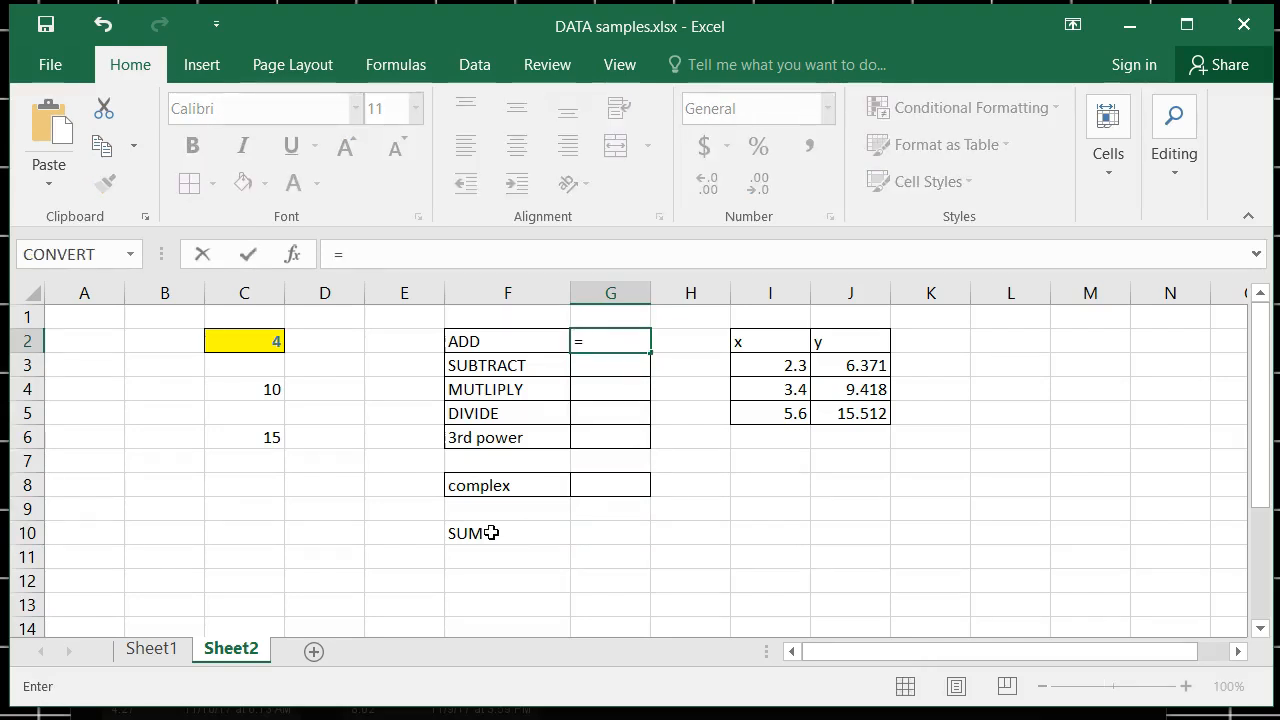
{"action": "left_click", "coordinate": [259, 341]}
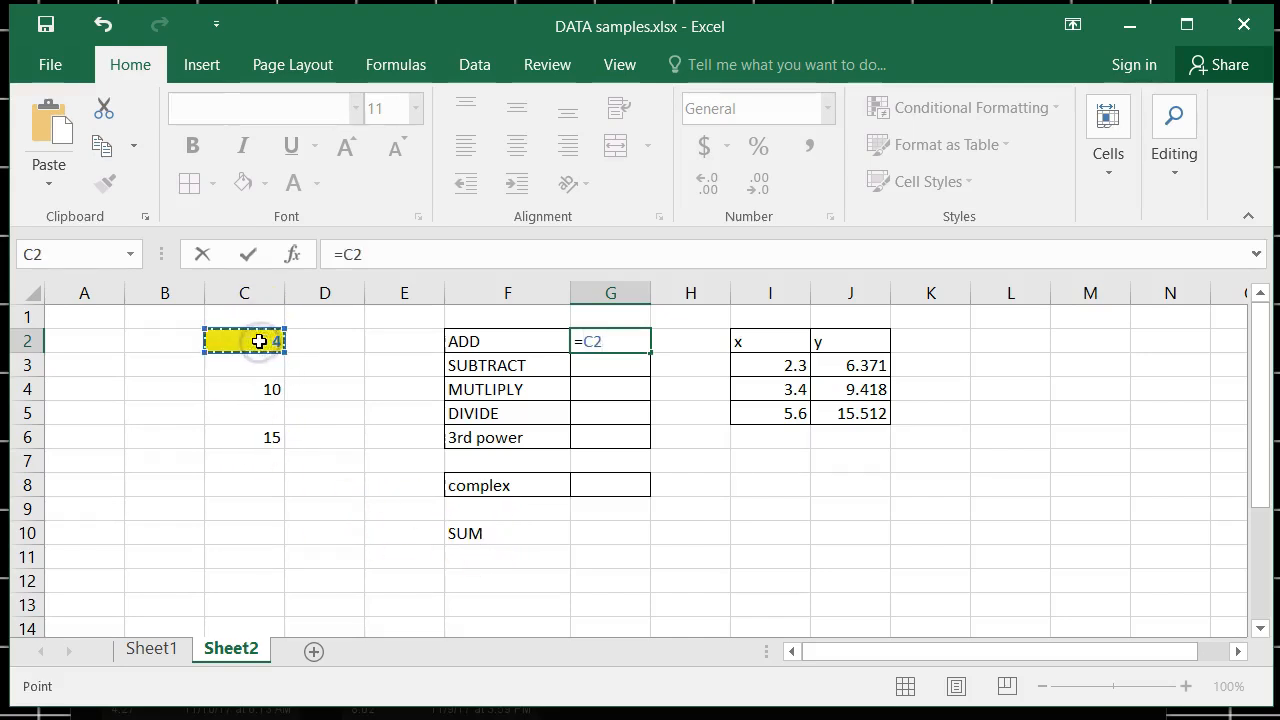
{"action": "type", "text": "+"}
{"action": "left_click", "coordinate": [257, 394]}
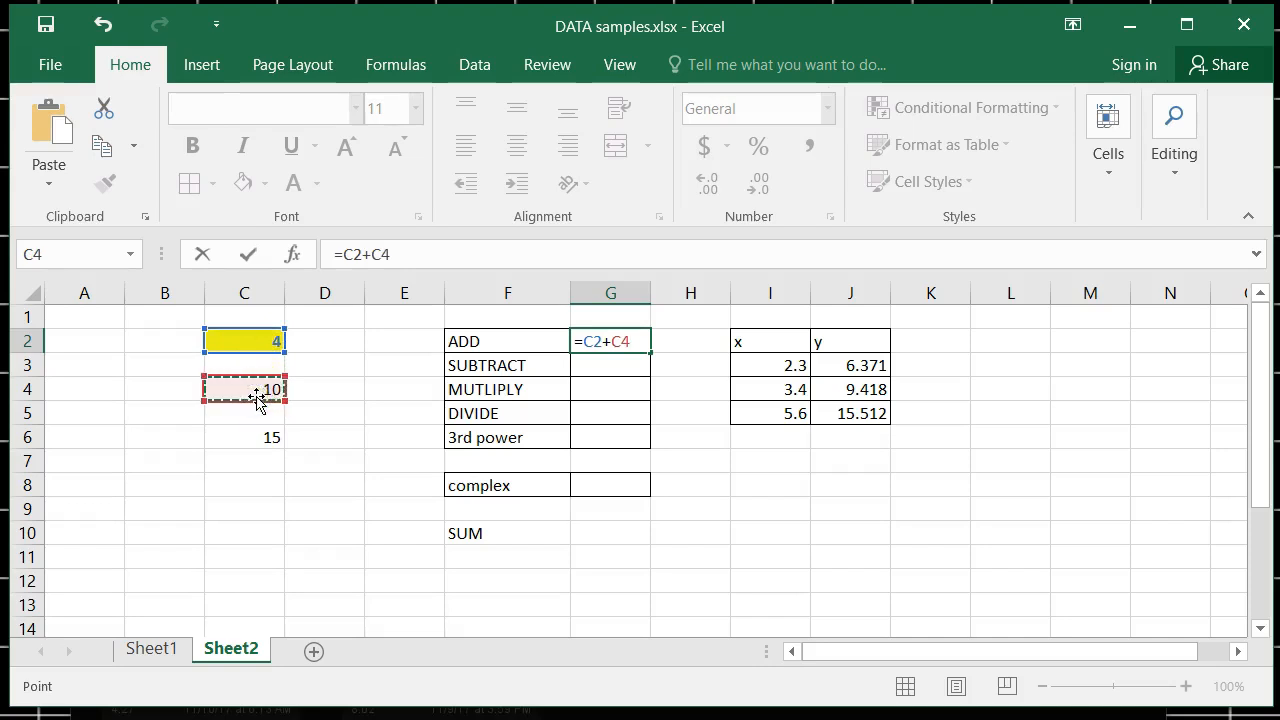
{"action": "type", "text": "+"}
{"action": "left_click", "coordinate": [258, 437]}
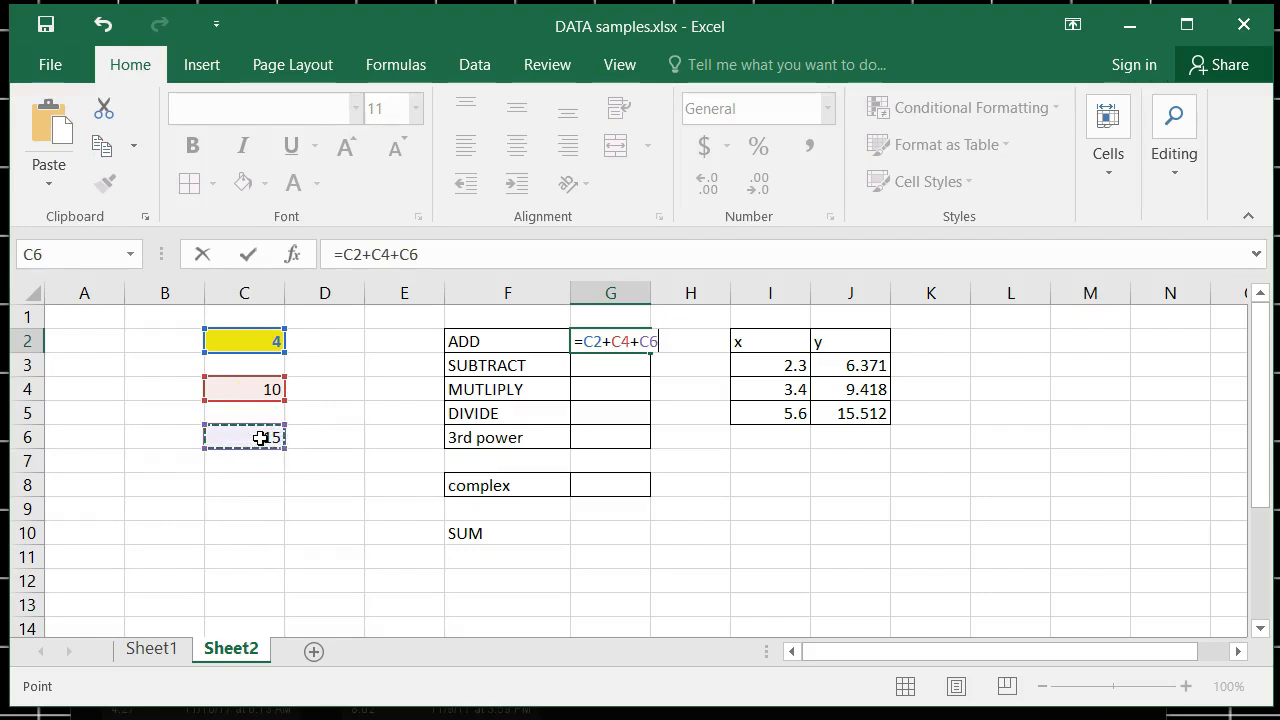
{"action": "key", "text": "Return"}
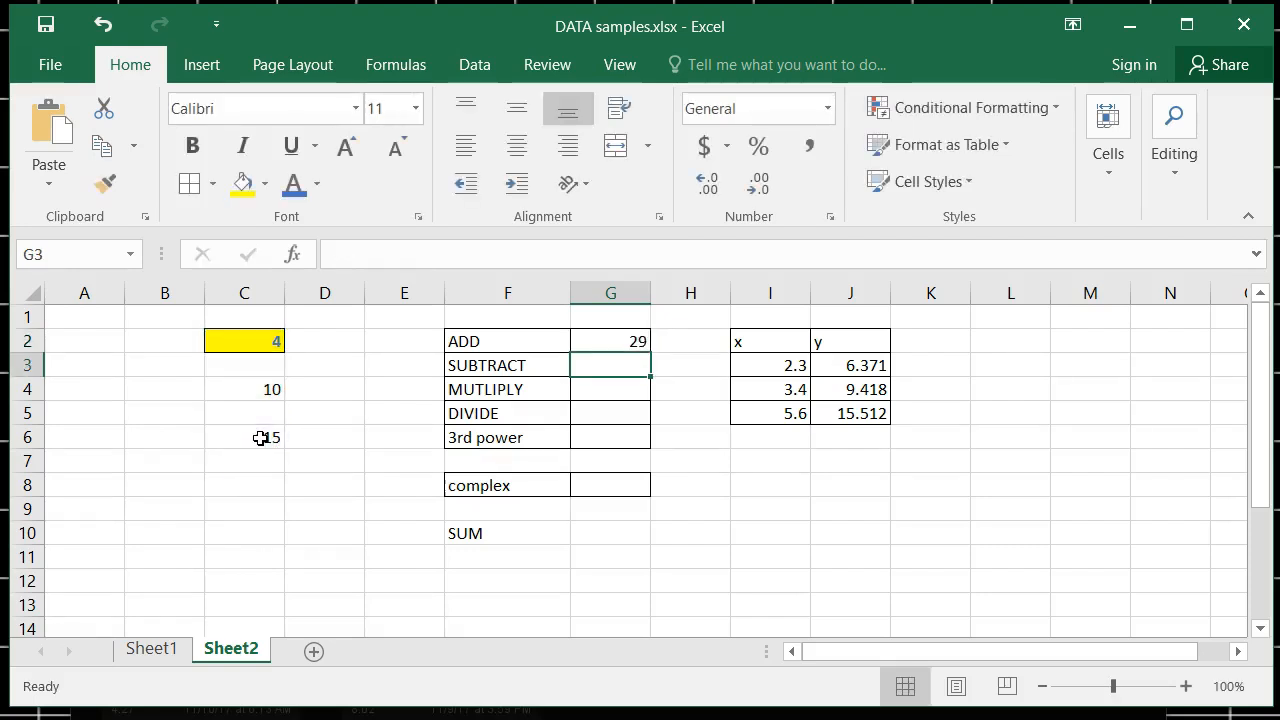
Enter the function =sum(C2,C4,C6) in cell G10, beside the SUM label
{"action": "left_click", "coordinate": [613, 532]}
{"action": "type", "text": "="}
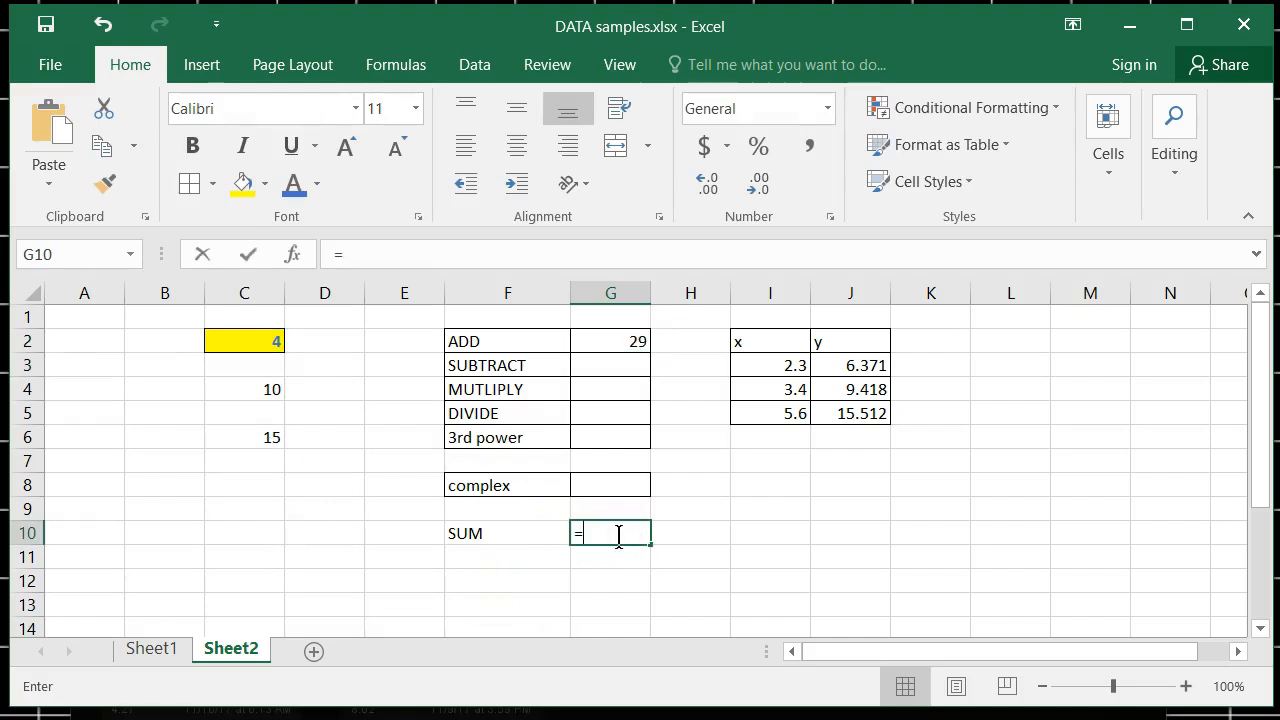
{"action": "type", "text": "sum"}
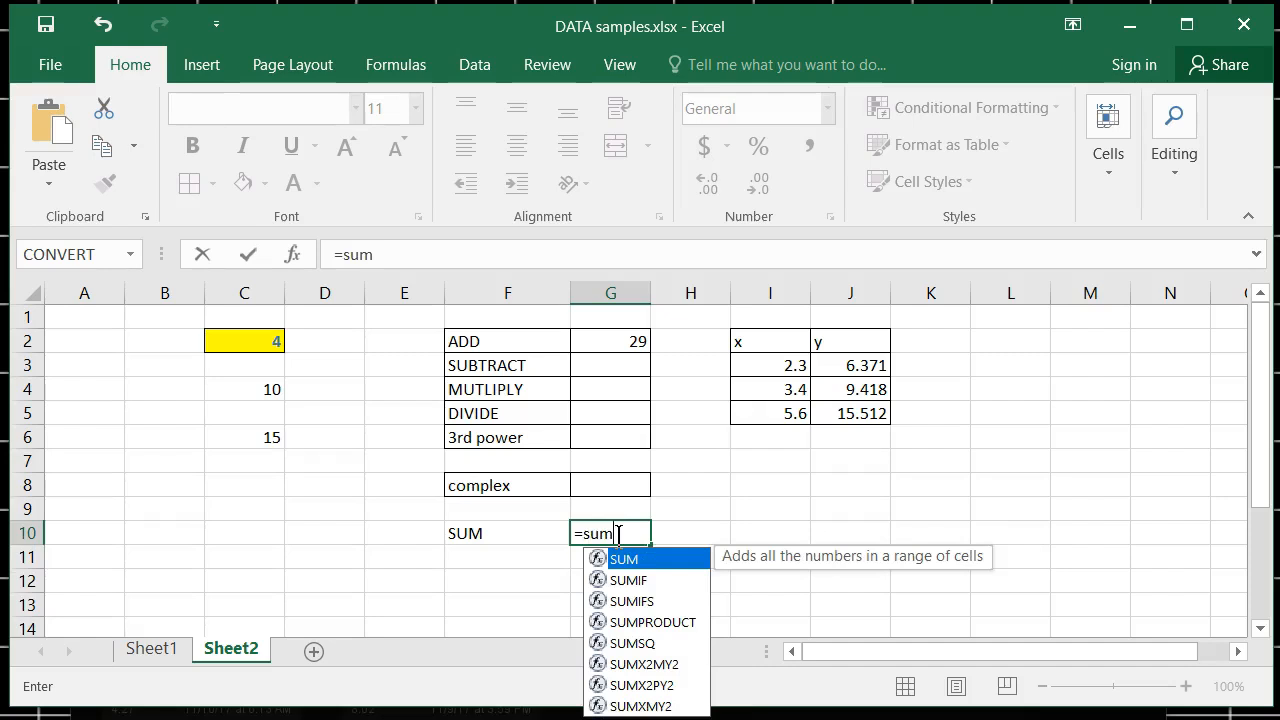
{"action": "type", "text": "("}
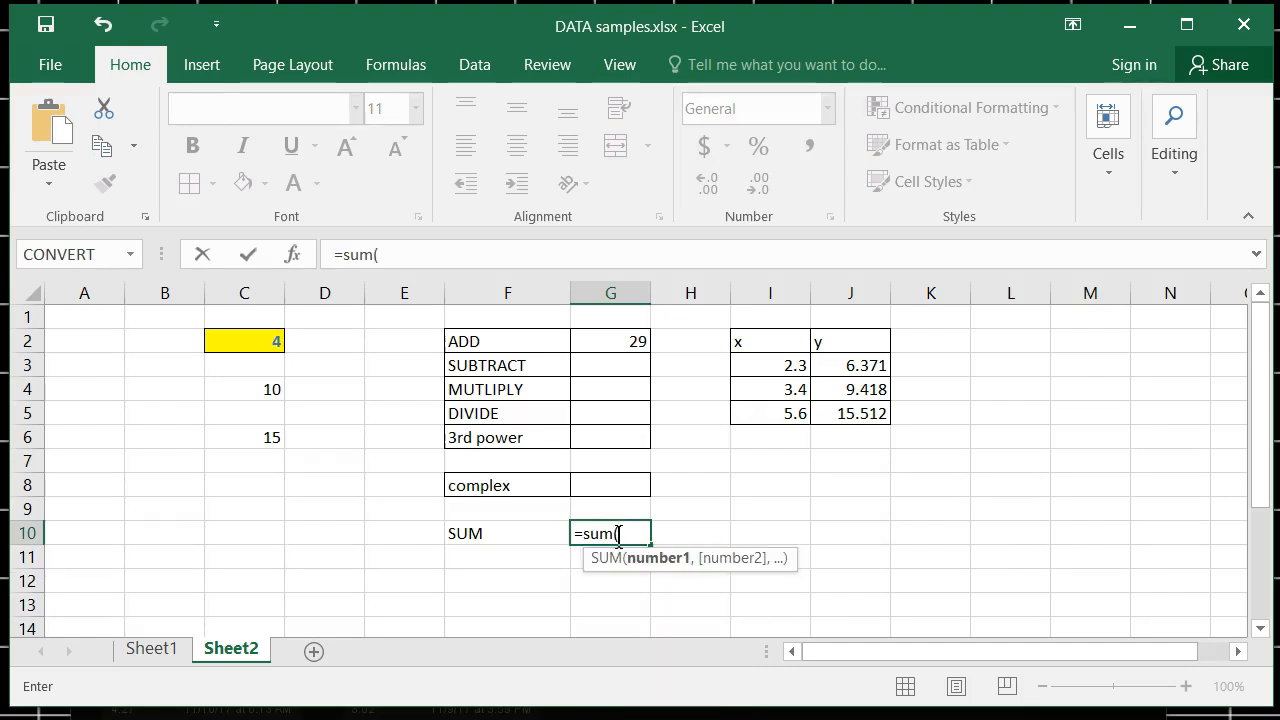
{"action": "left_click", "coordinate": [264, 340]}
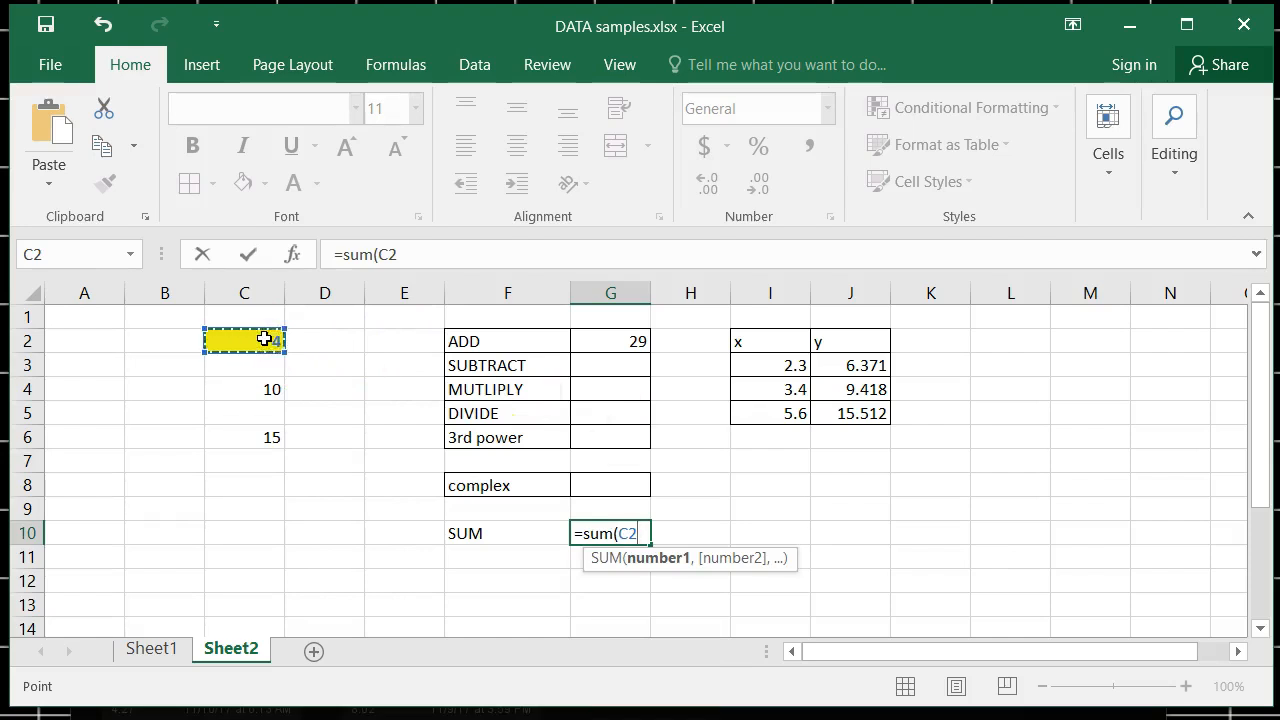
{"action": "type", "text": ","}
{"action": "left_click", "coordinate": [256, 394]}
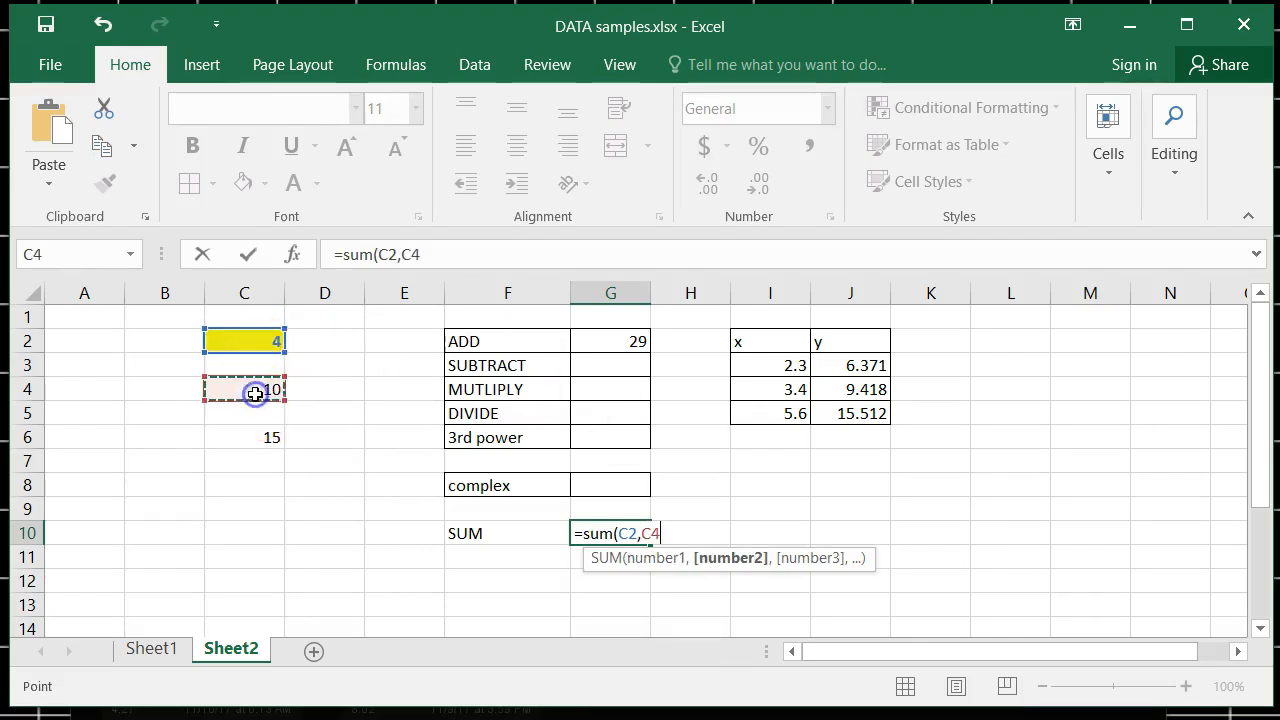
{"action": "type", "text": ","}
{"action": "left_click", "coordinate": [256, 436]}
{"action": "type", "text": ","}
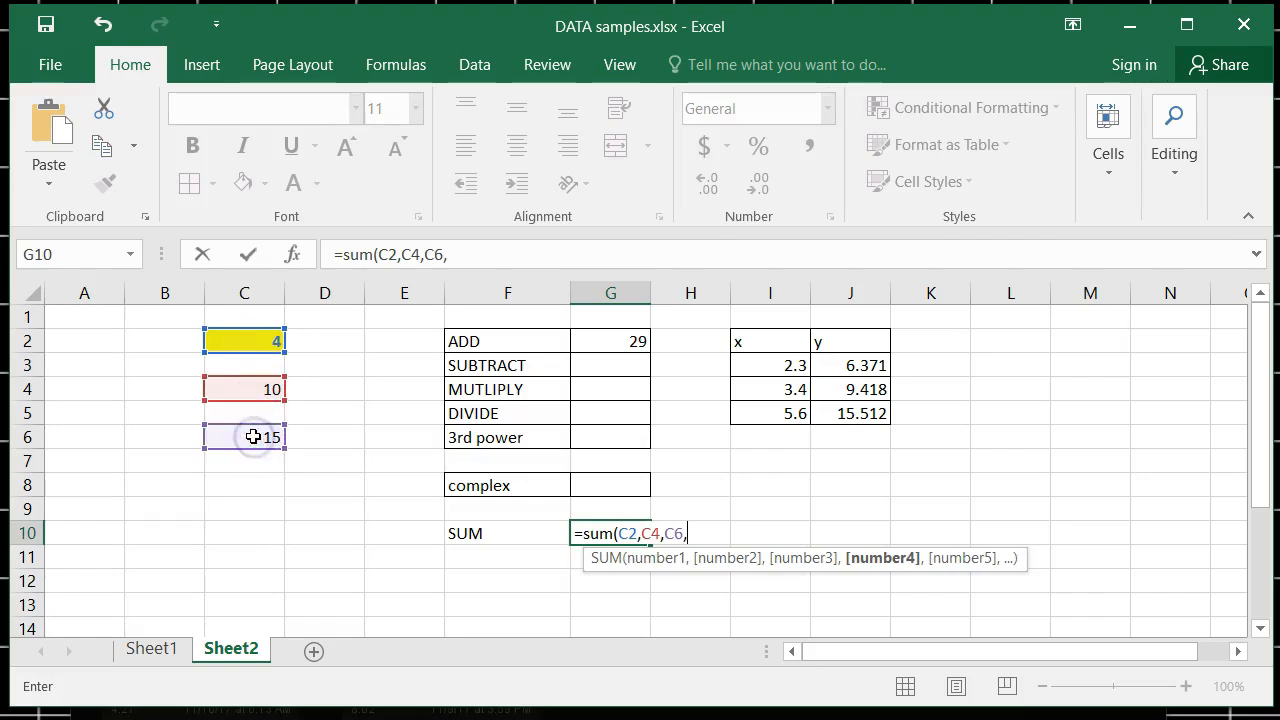
{"action": "key", "text": "BackSpace"}
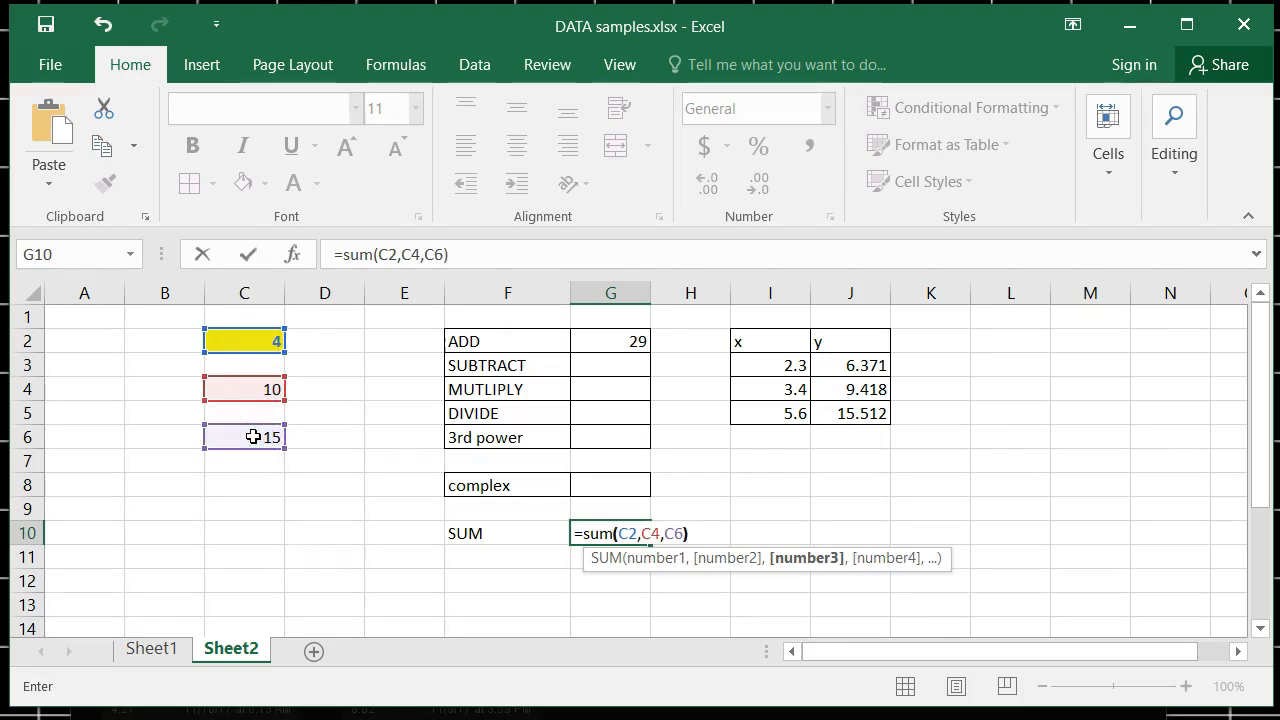
{"action": "key", "text": "Return"}
Enter the formula =C2-C4-C6 in cell G3, beside the SUBTRACT label
{"action": "key", "text": "Up"}
{"action": "key", "text": "Up"}
{"action": "key", "text": "Up"}
{"action": "key", "text": "Up"}
{"action": "key", "text": "Up"}
{"action": "key", "text": "Up"}
{"action": "key", "text": "Up"}
{"action": "key", "text": "Up"}
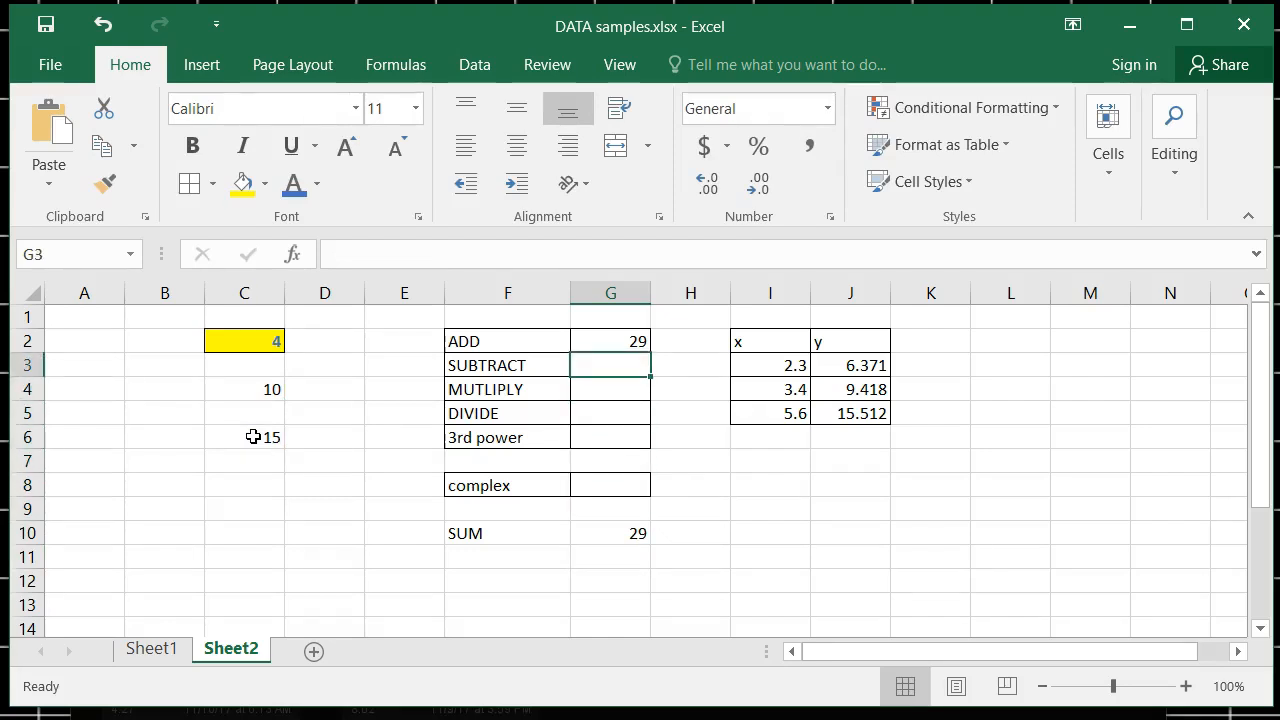
{"action": "type", "text": "="}
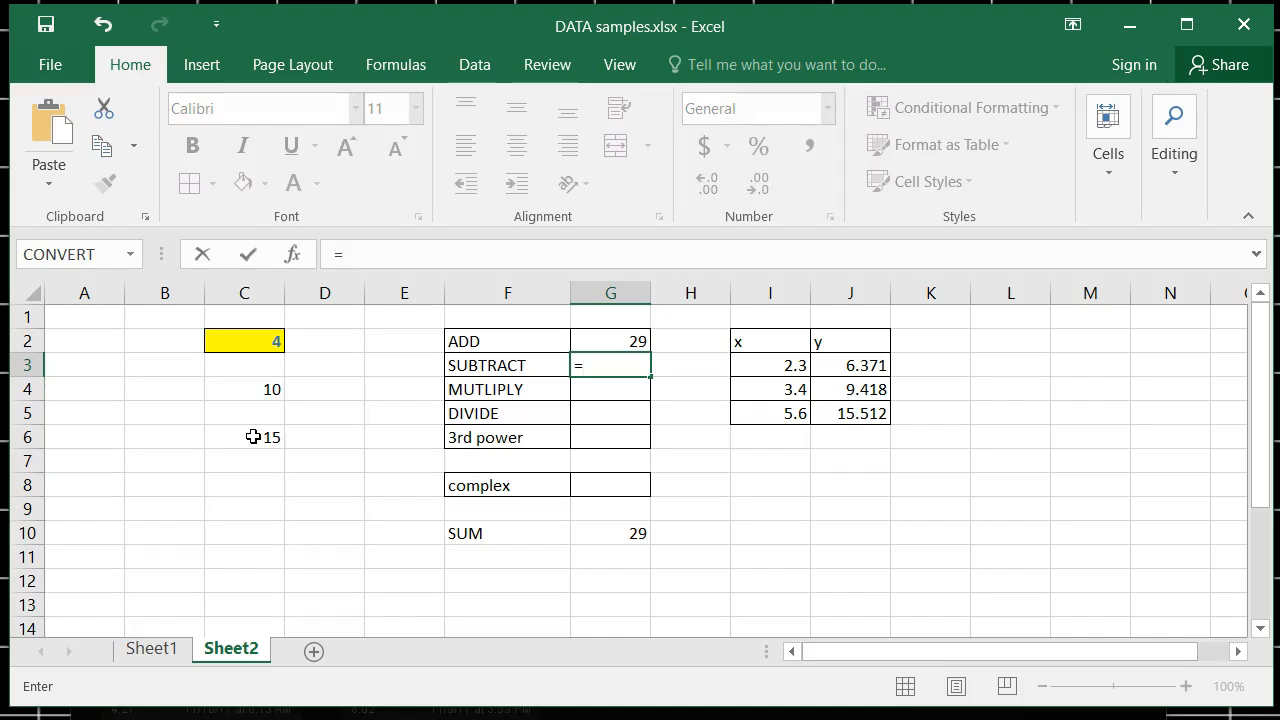
{"action": "left_click", "coordinate": [247, 341]}
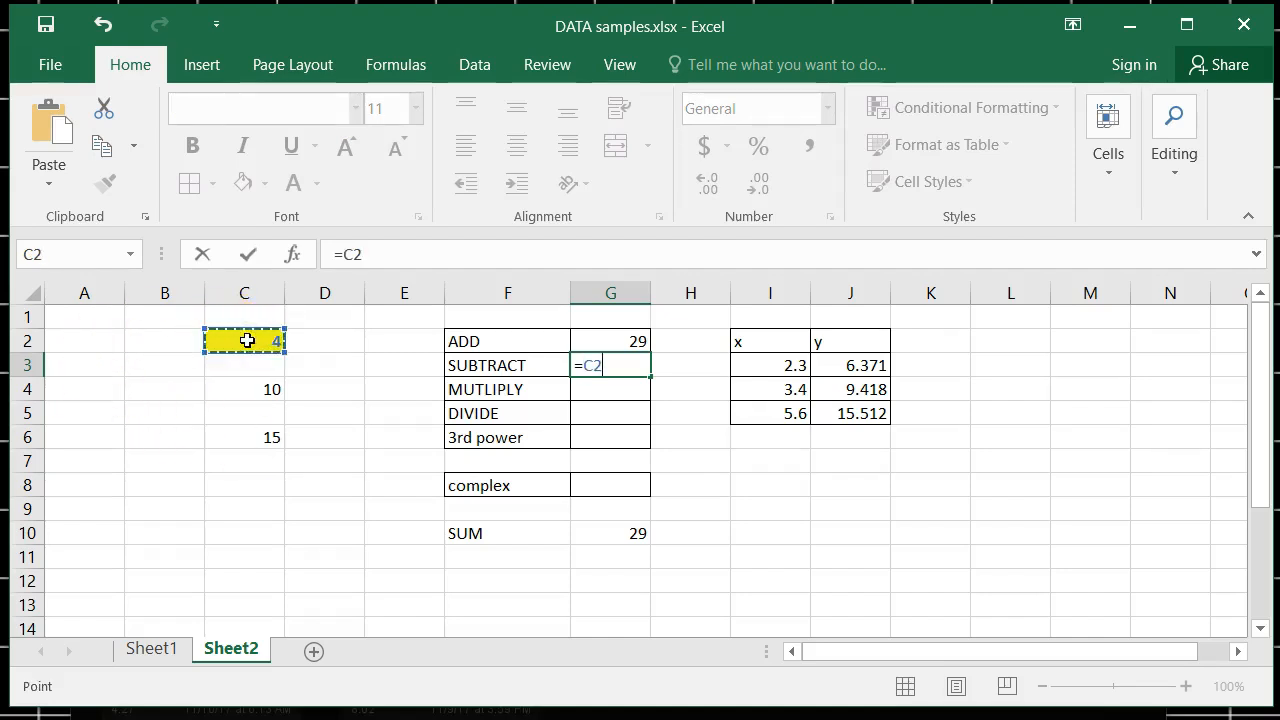
{"action": "type", "text": "-"}
{"action": "left_click", "coordinate": [230, 389]}
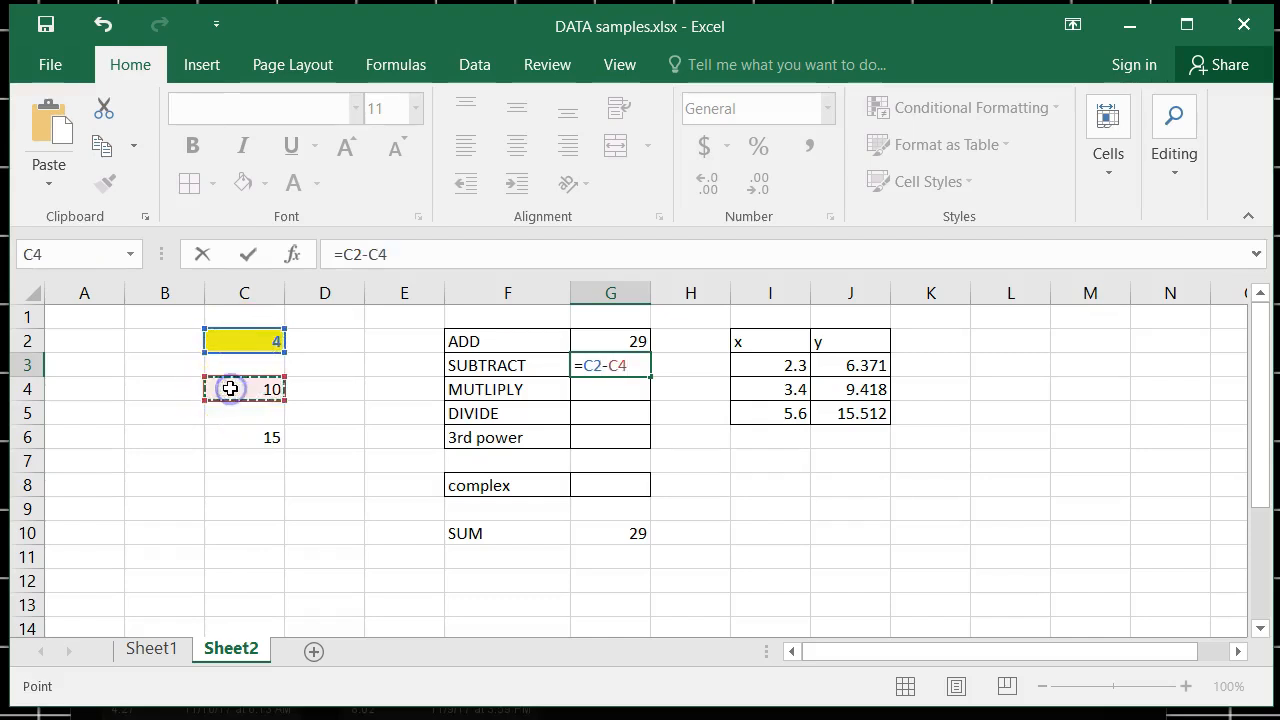
{"action": "type", "text": "-"}
{"action": "left_click", "coordinate": [268, 440]}
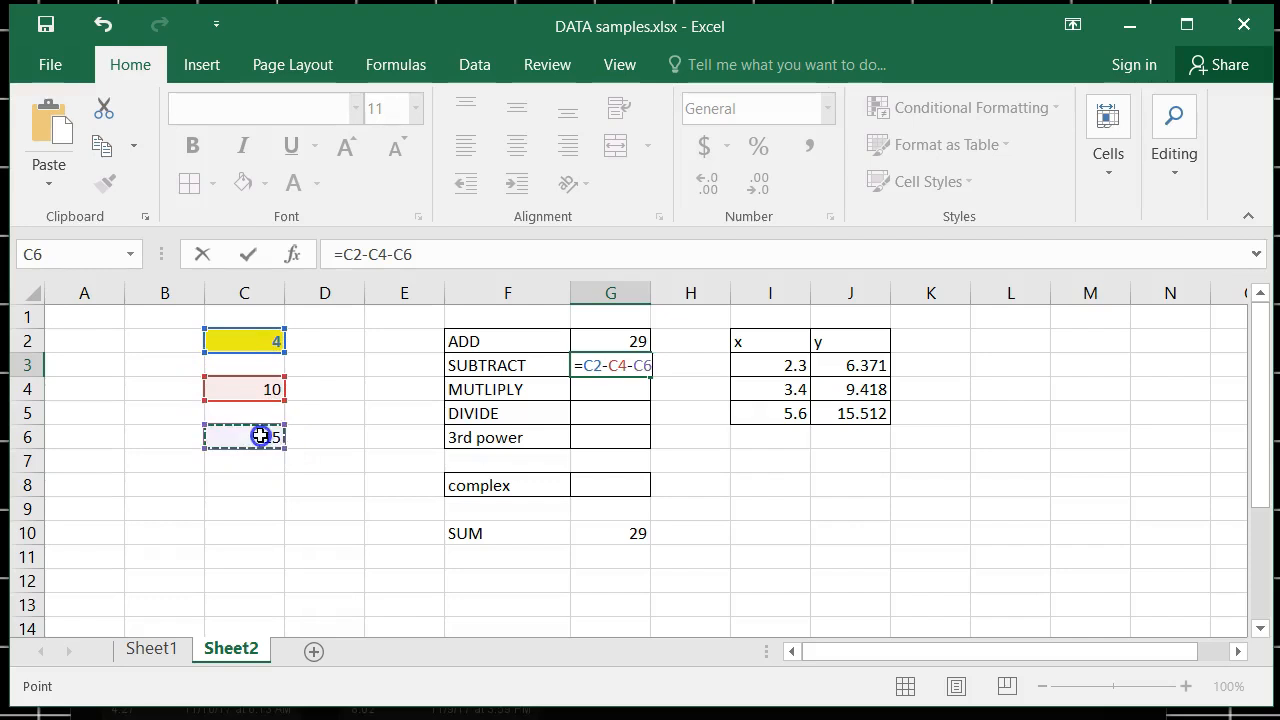
{"action": "key", "text": "Return"}
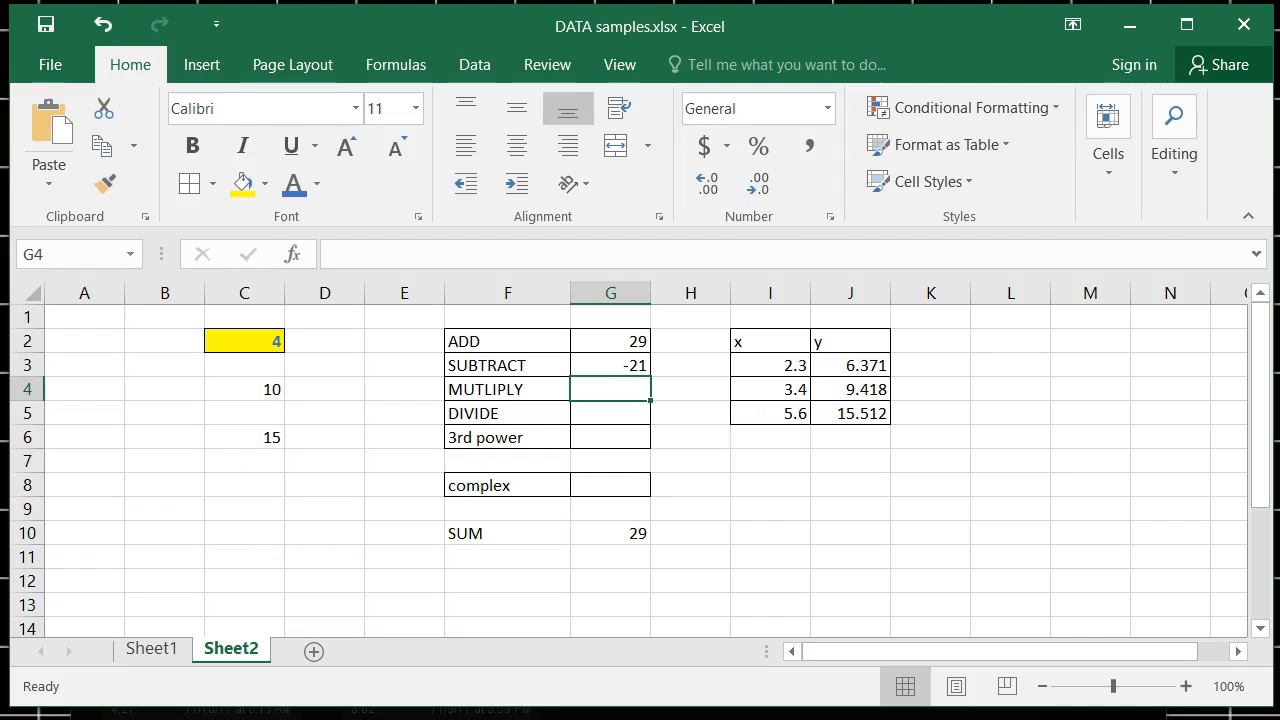
Enter the formula =C2*C4*C6 in cell G4 to multiply the three numbers in column C
{"action": "left_click", "coordinate": [602, 392]}
{"action": "type", "text": "="}
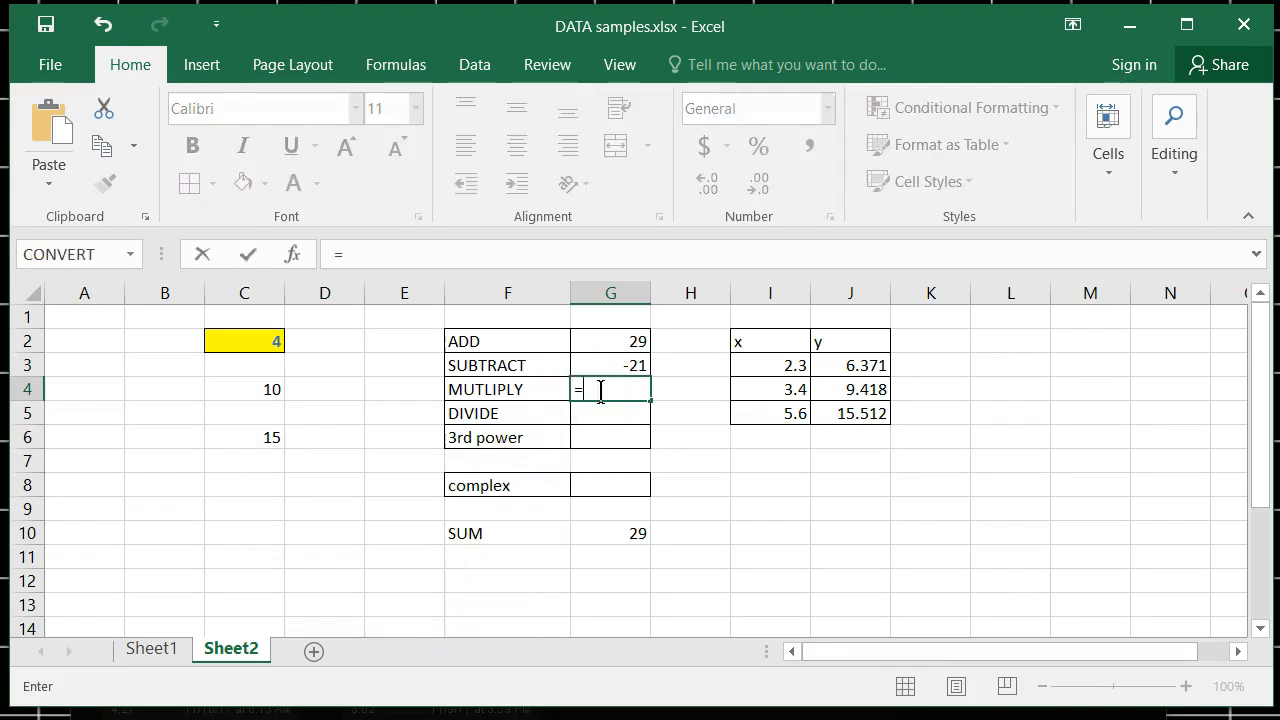
{"action": "left_click", "coordinate": [252, 338]}
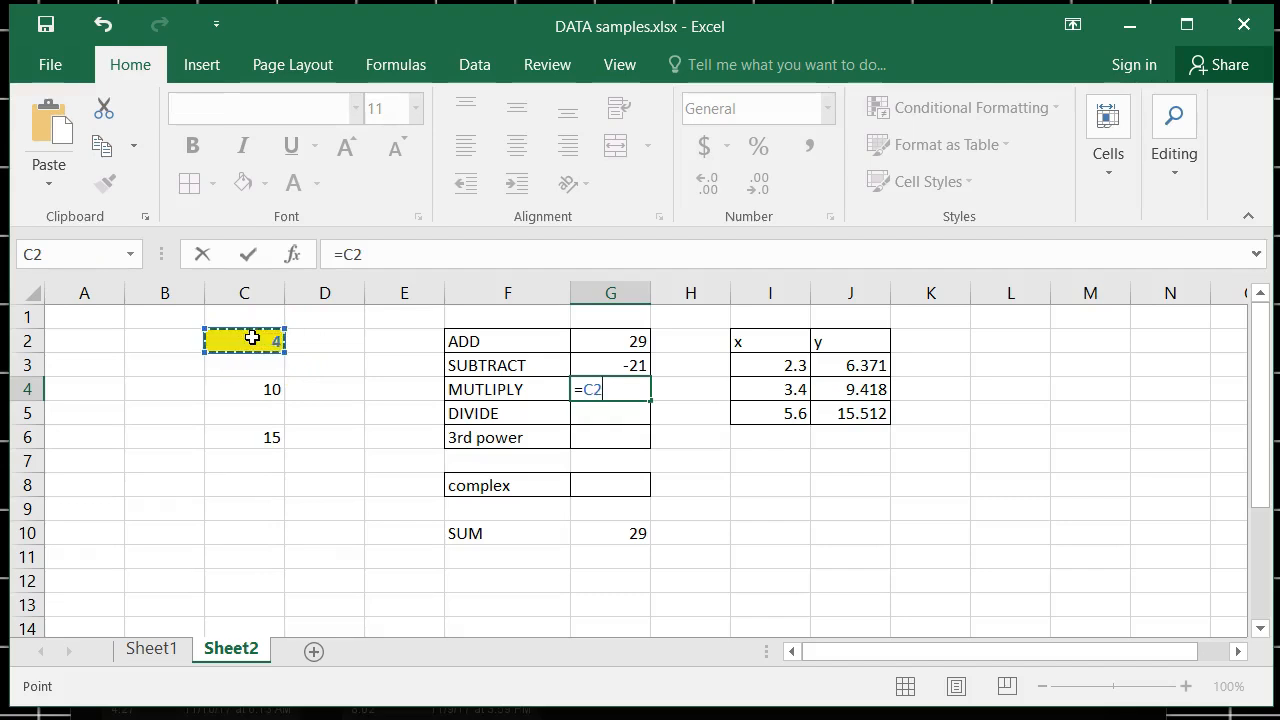
{"action": "type", "text": "*"}
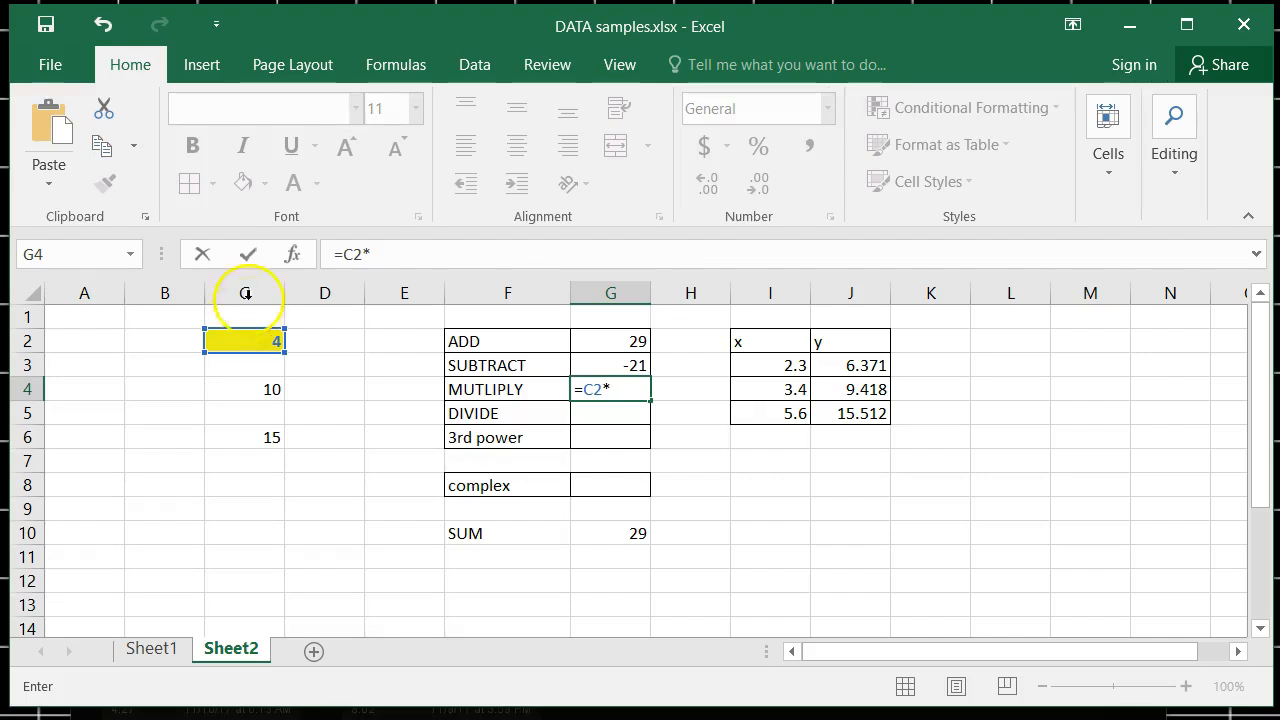
{"action": "left_click", "coordinate": [254, 389]}
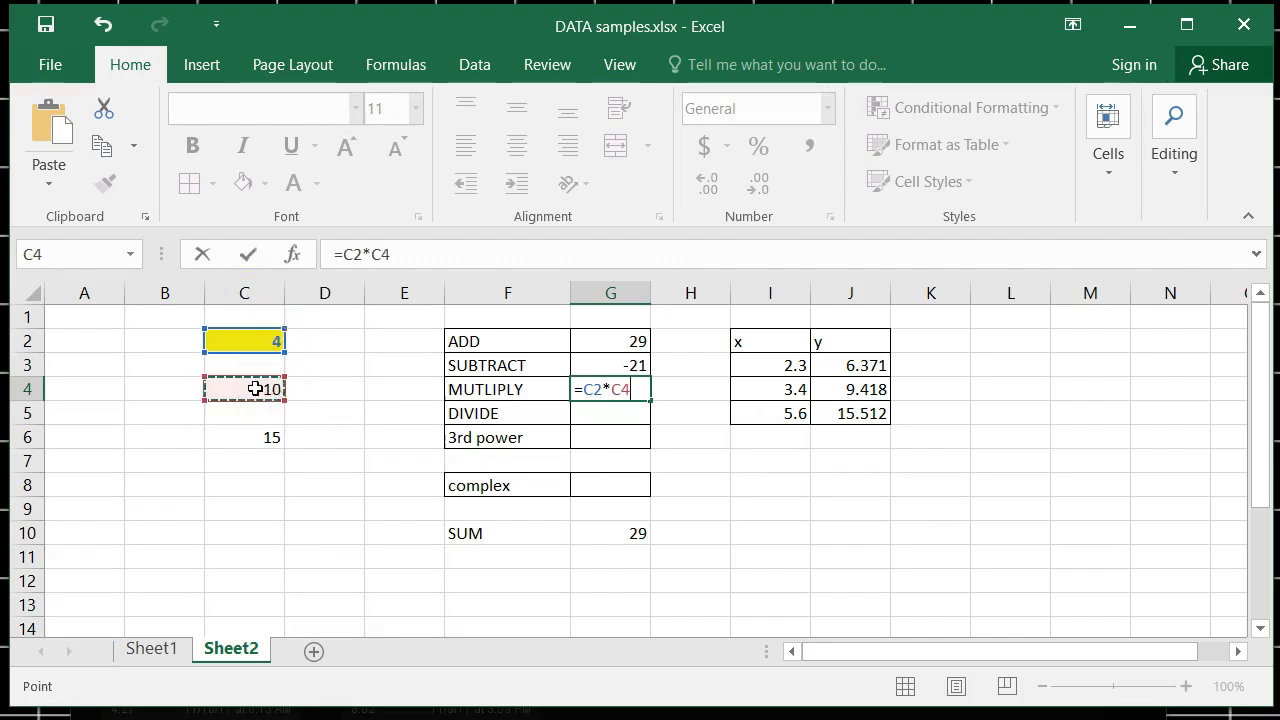
{"action": "type", "text": "*"}
{"action": "left_click", "coordinate": [220, 440]}
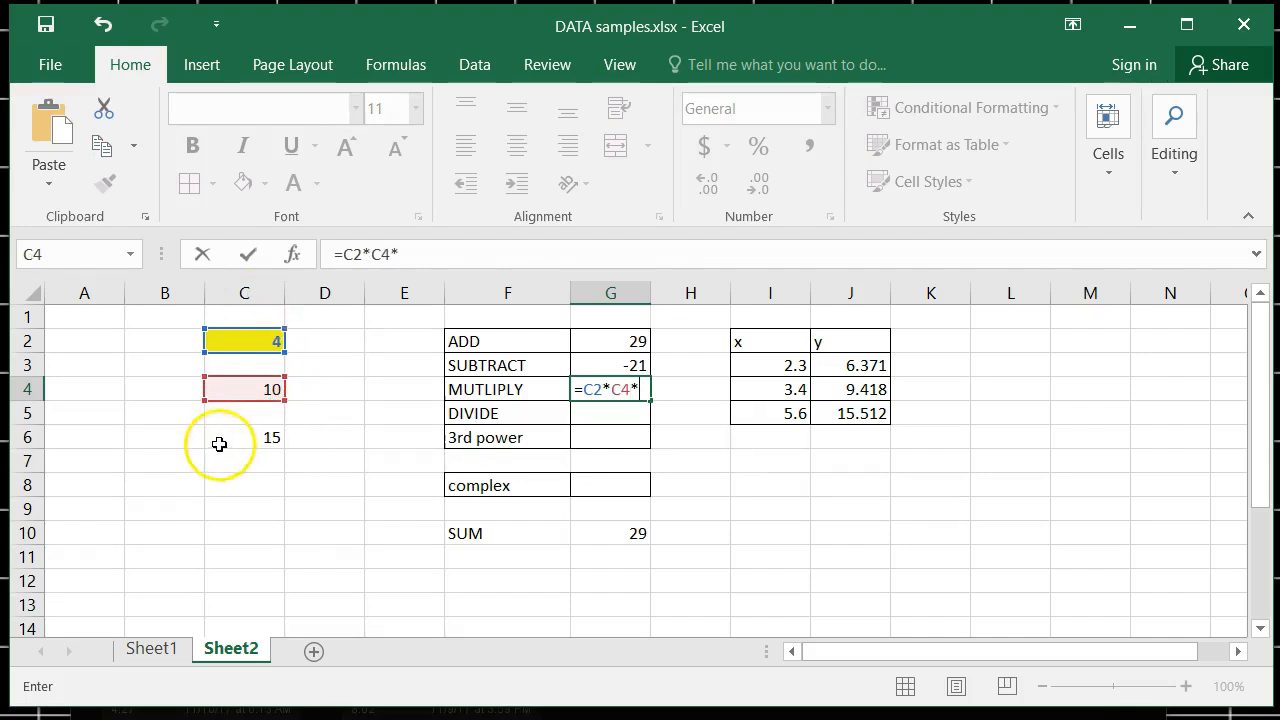
{"action": "key", "text": "Return"}
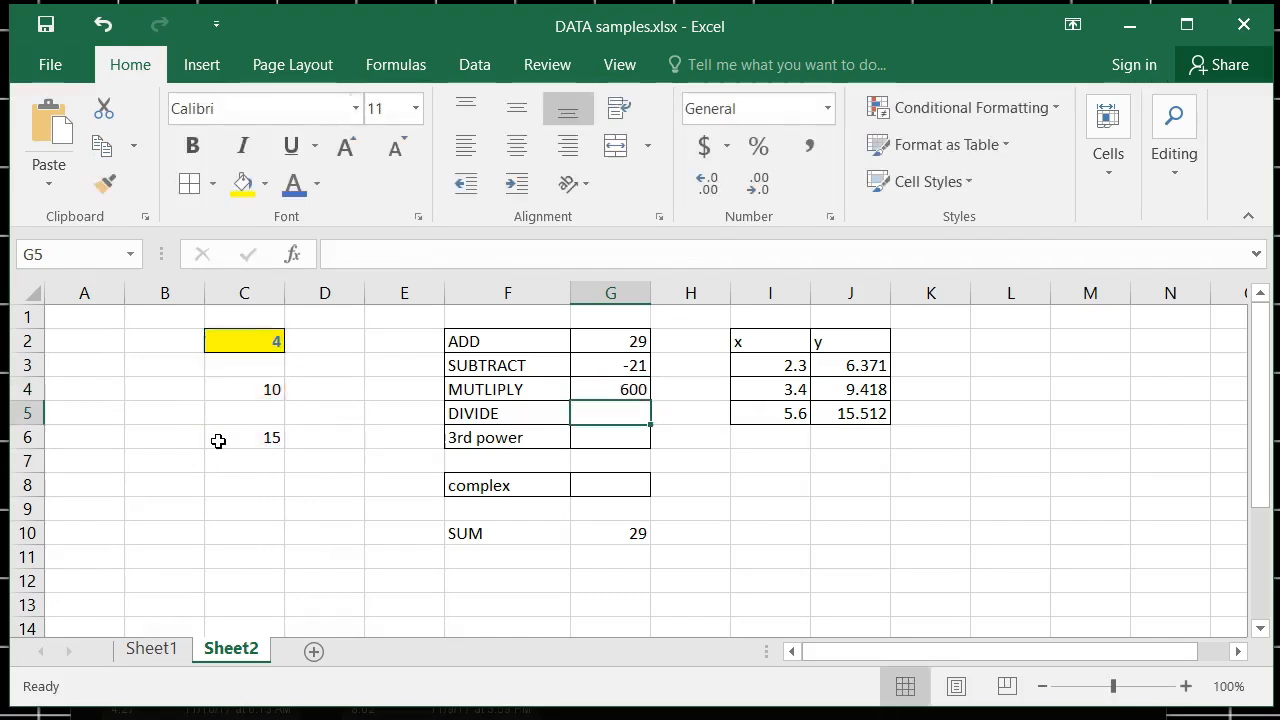
Enter the formula =C2/C6 in cell G5, beside the DIVIDE label
{"action": "key", "text": "Right"}
{"action": "key", "text": "Left"}
{"action": "type", "text": "="}
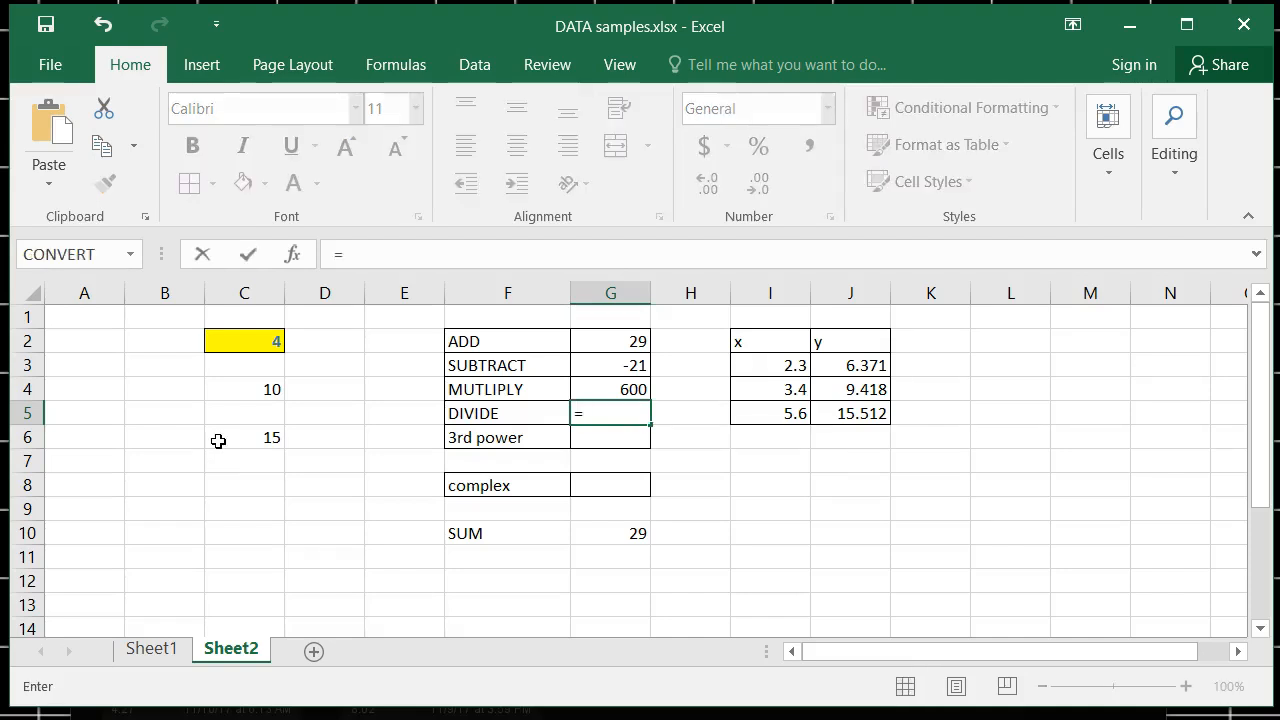
{"action": "left_click", "coordinate": [261, 336]}
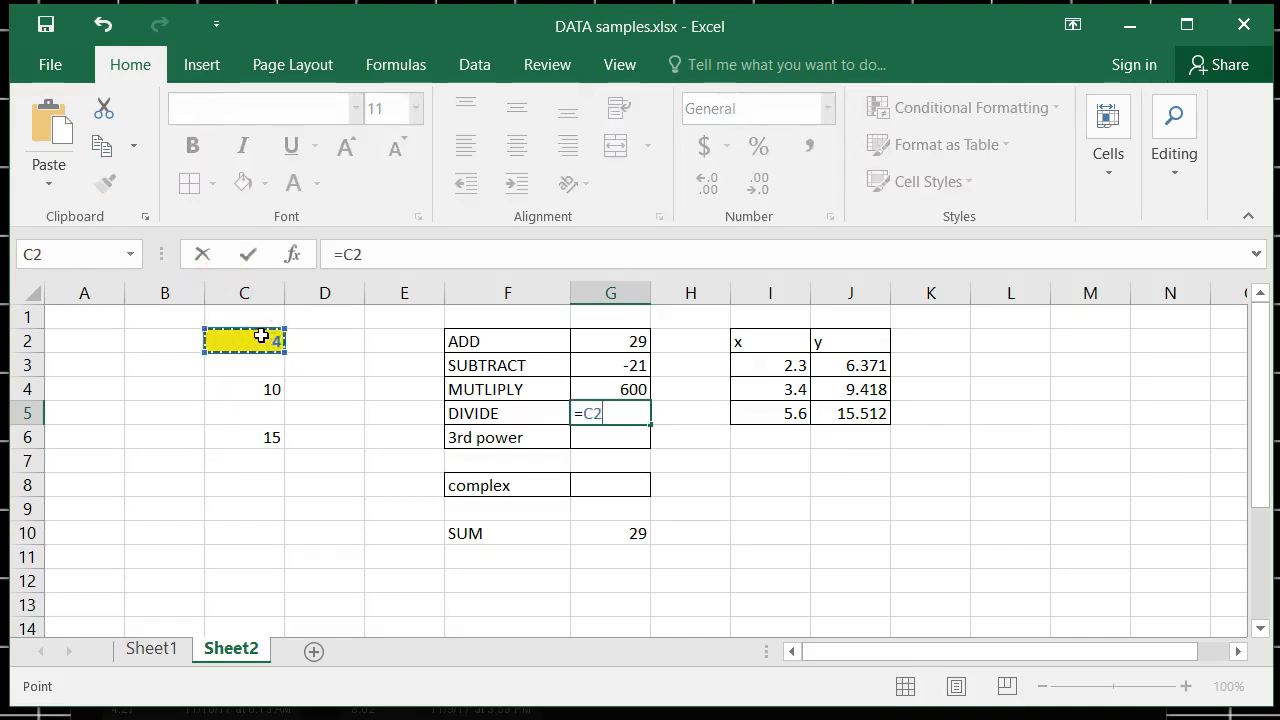
{"action": "type", "text": "/"}
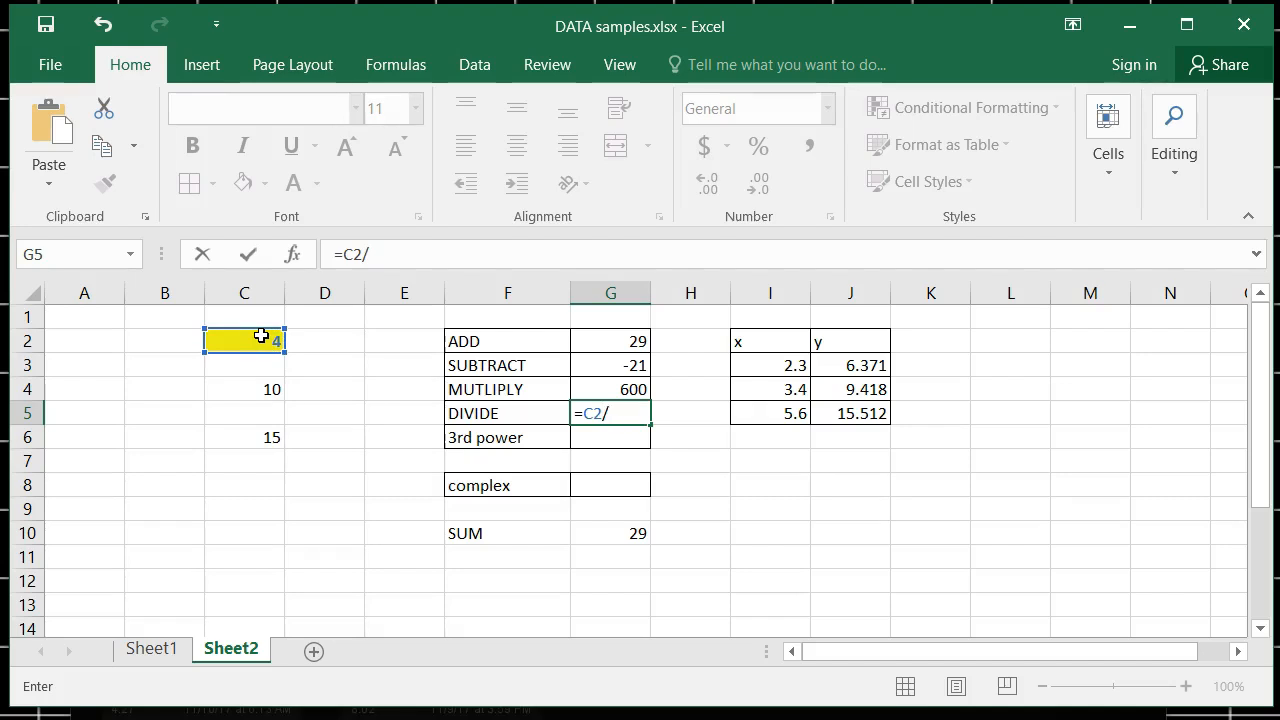
{"action": "left_click", "coordinate": [251, 385]}
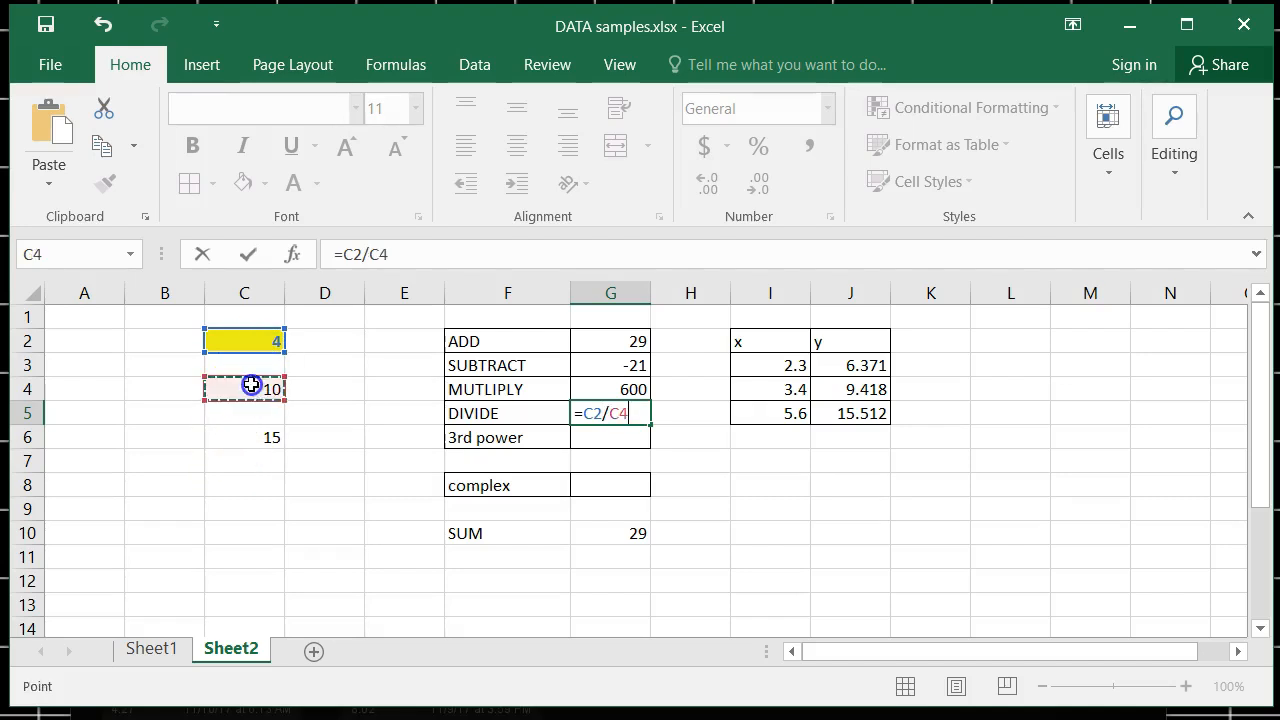
{"action": "left_click", "coordinate": [260, 435]}
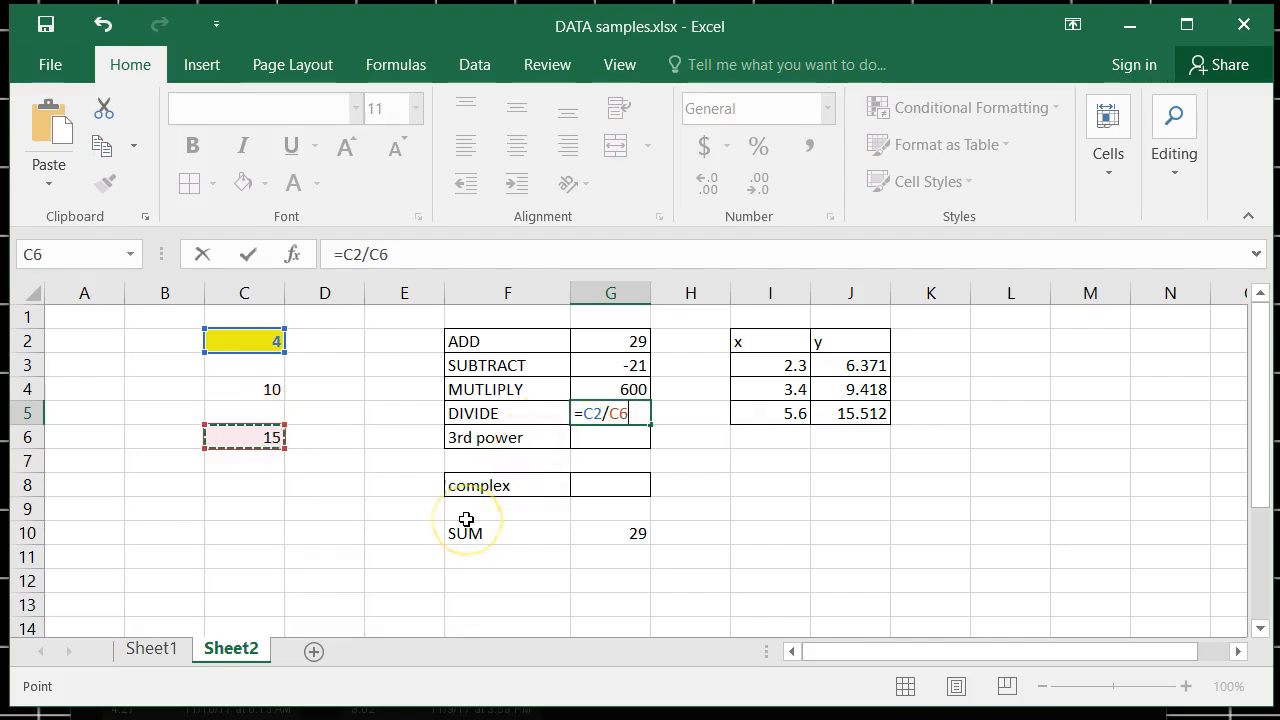
{"action": "key", "text": "Return"}
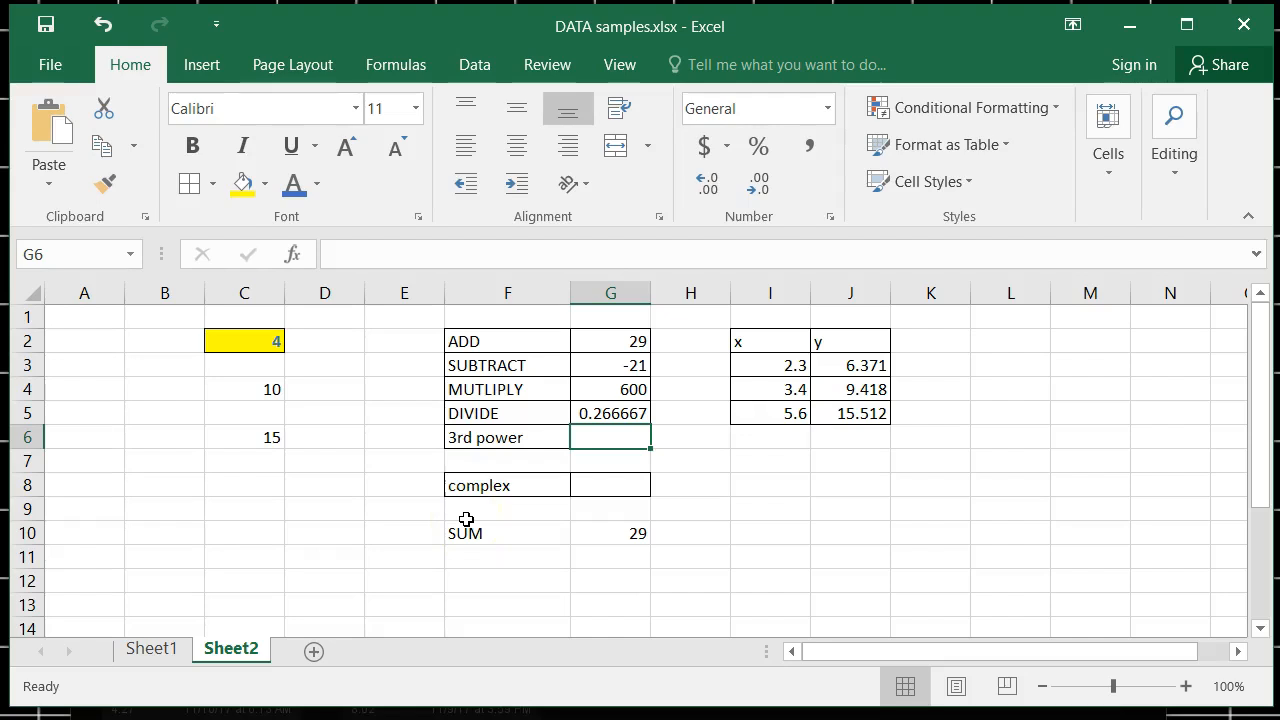
Enter the formula =C4^3 in cell G6, beside the 3rd power label
{"action": "left_click", "coordinate": [632, 444]}
{"action": "type", "text": "="}
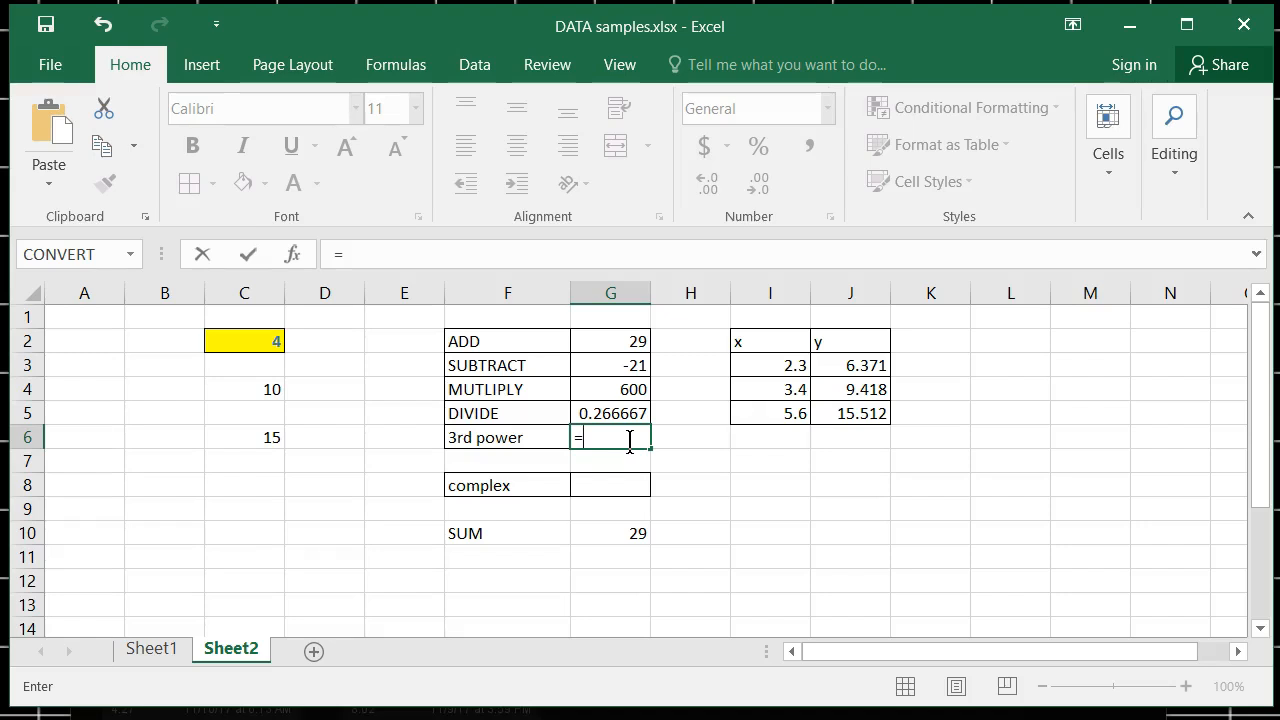
{"action": "left_click", "coordinate": [274, 386]}
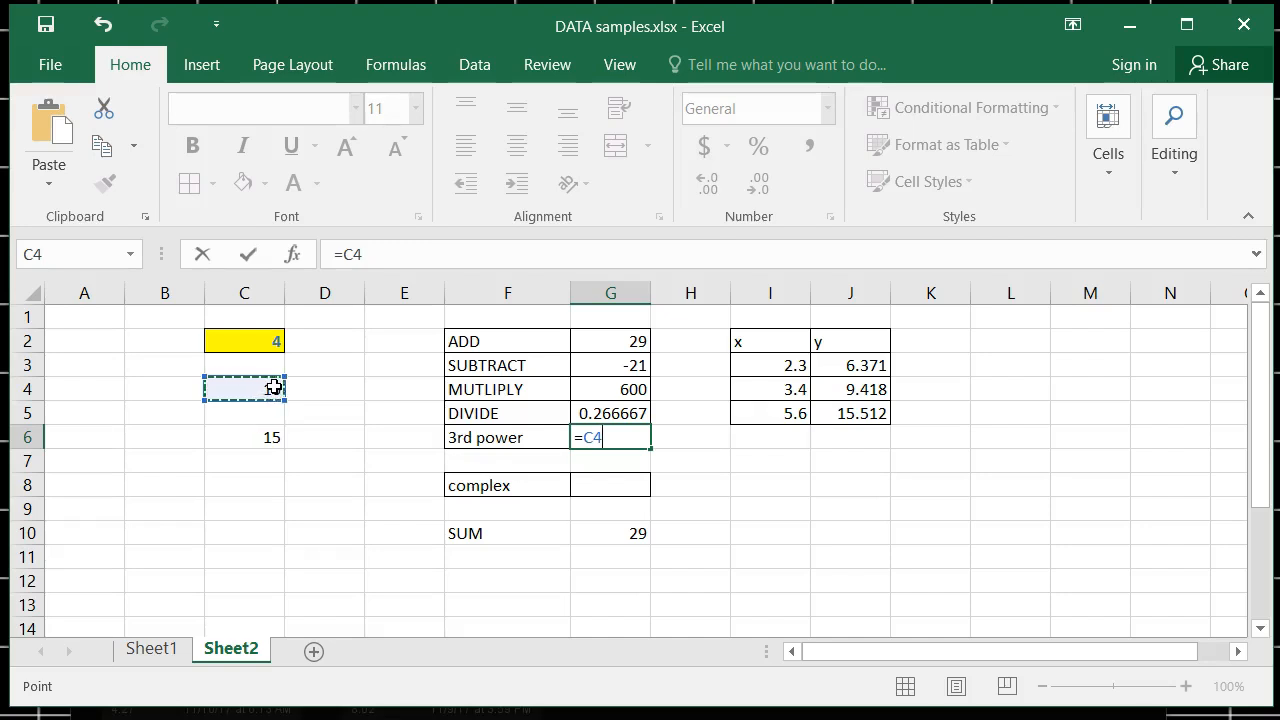
{"action": "type", "text": "^"}
{"action": "type", "text": "3"}
{"action": "key", "text": "Return"}
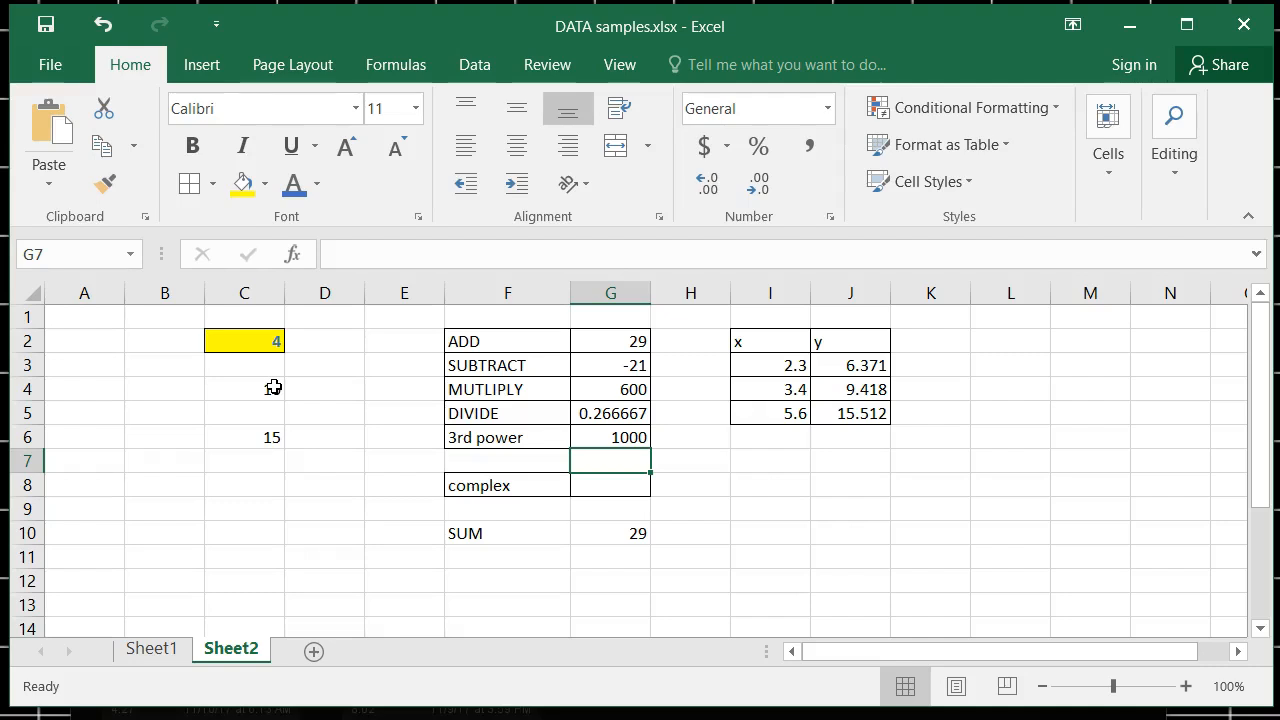
Enter the formula =(C2+C4)/(C4-C6) in cell G8, beside the complex label
{"action": "key", "text": "Down"}
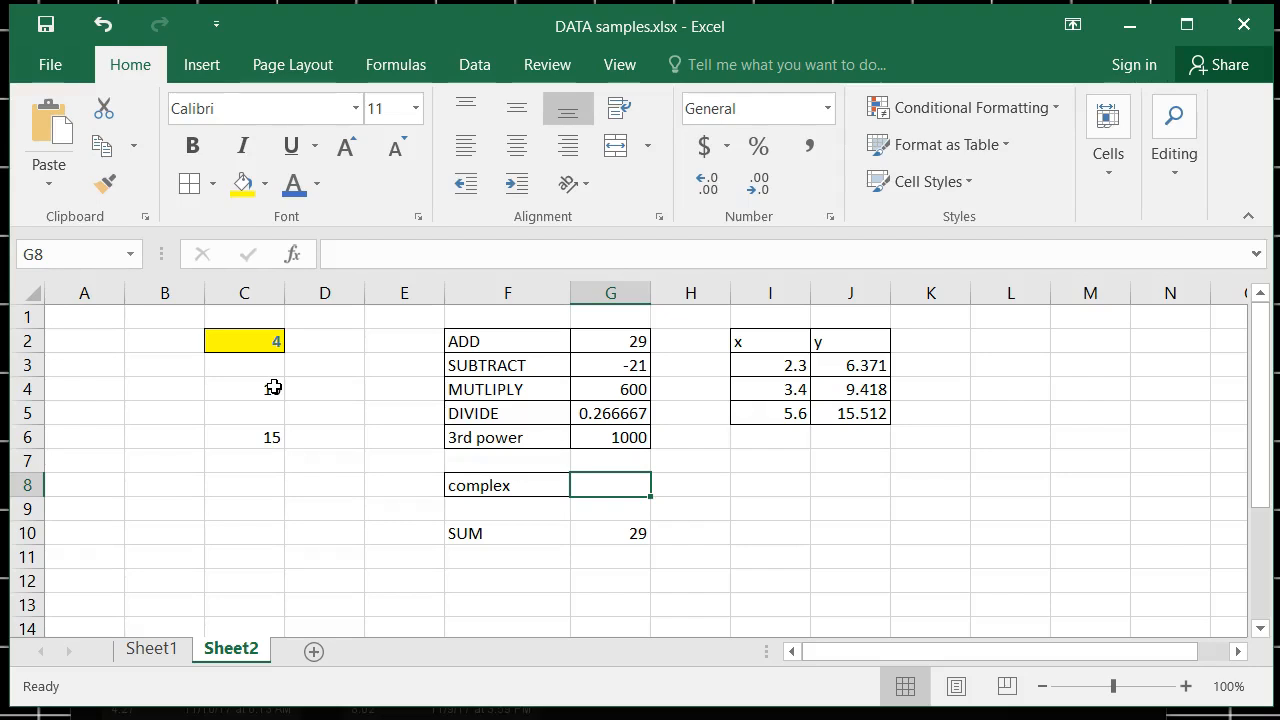
{"action": "type", "text": "=("}
{"action": "key", "text": "Left"}
{"action": "key", "text": "Left"}
{"action": "key", "text": "Left"}
{"action": "key", "text": "Up"}
{"action": "key", "text": "Up"}
{"action": "key", "text": "Up"}
{"action": "key", "text": "Up"}
{"action": "key", "text": "Up"}
{"action": "key", "text": "Up"}
{"action": "key", "text": "Left"}
{"action": "type", "text": "+"}
{"action": "left_click", "coordinate": [268, 387]}
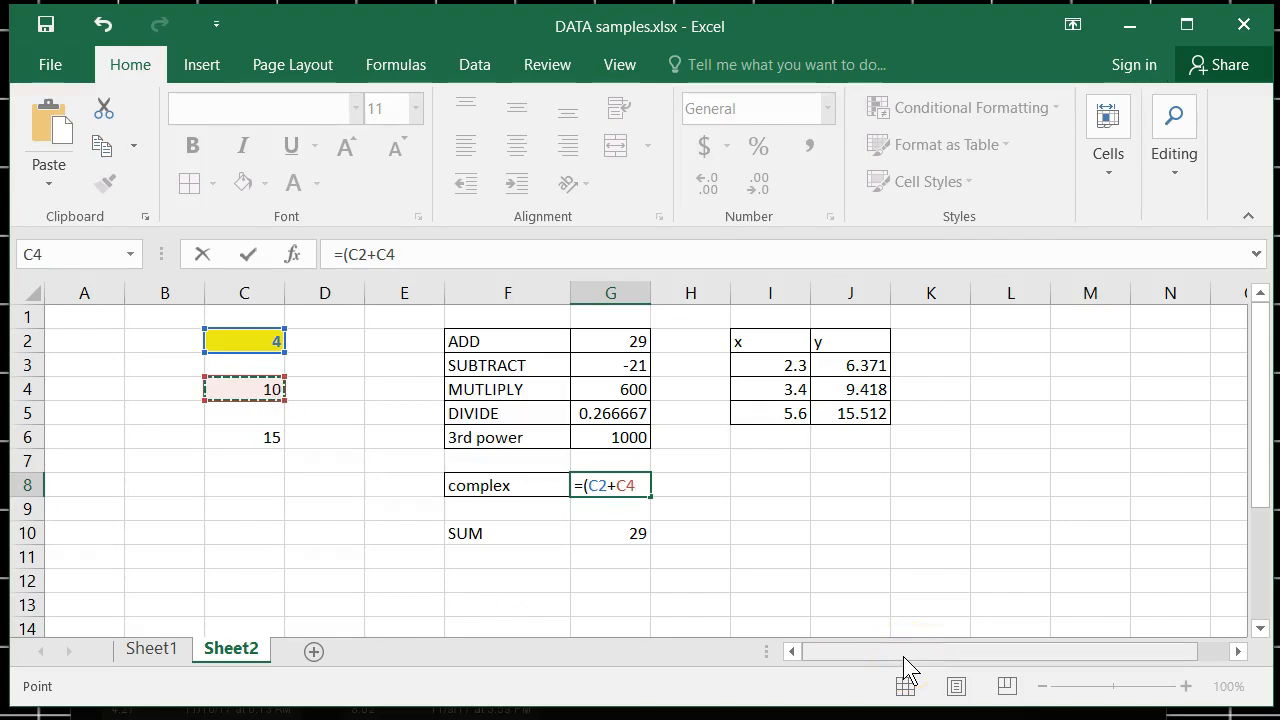
{"action": "type", "text": ")/"}
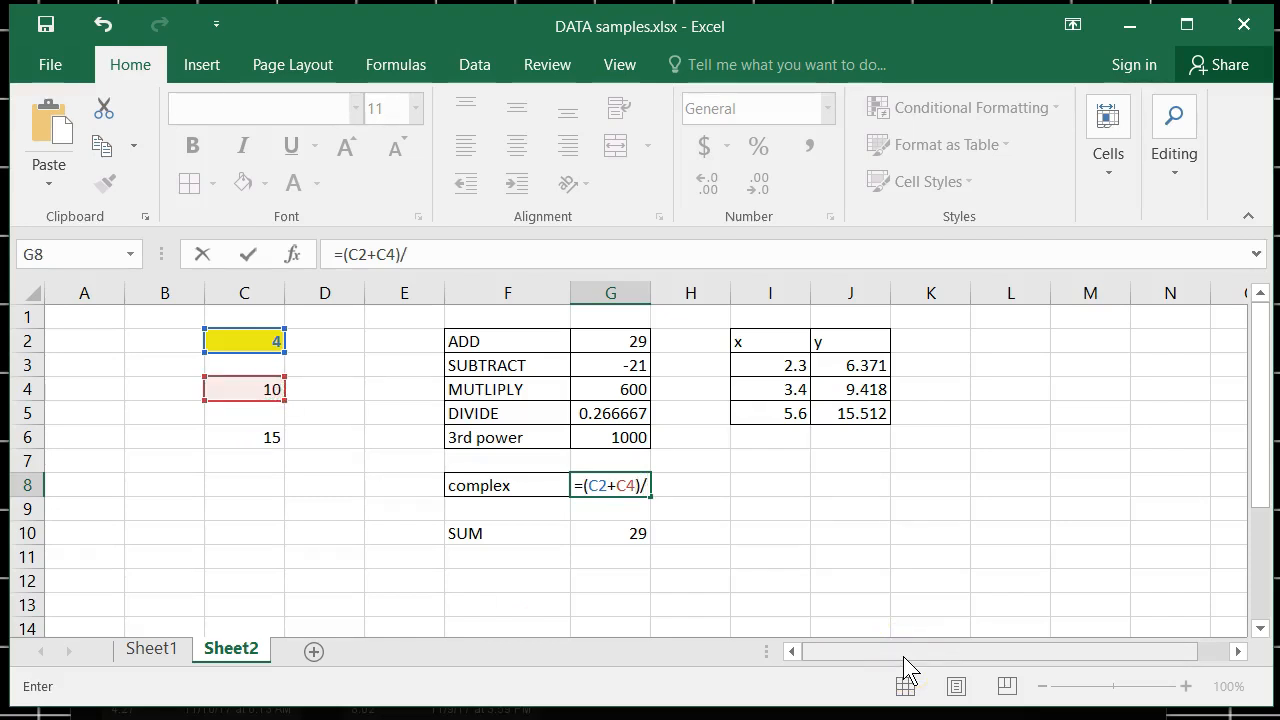
{"action": "type", "text": "("}
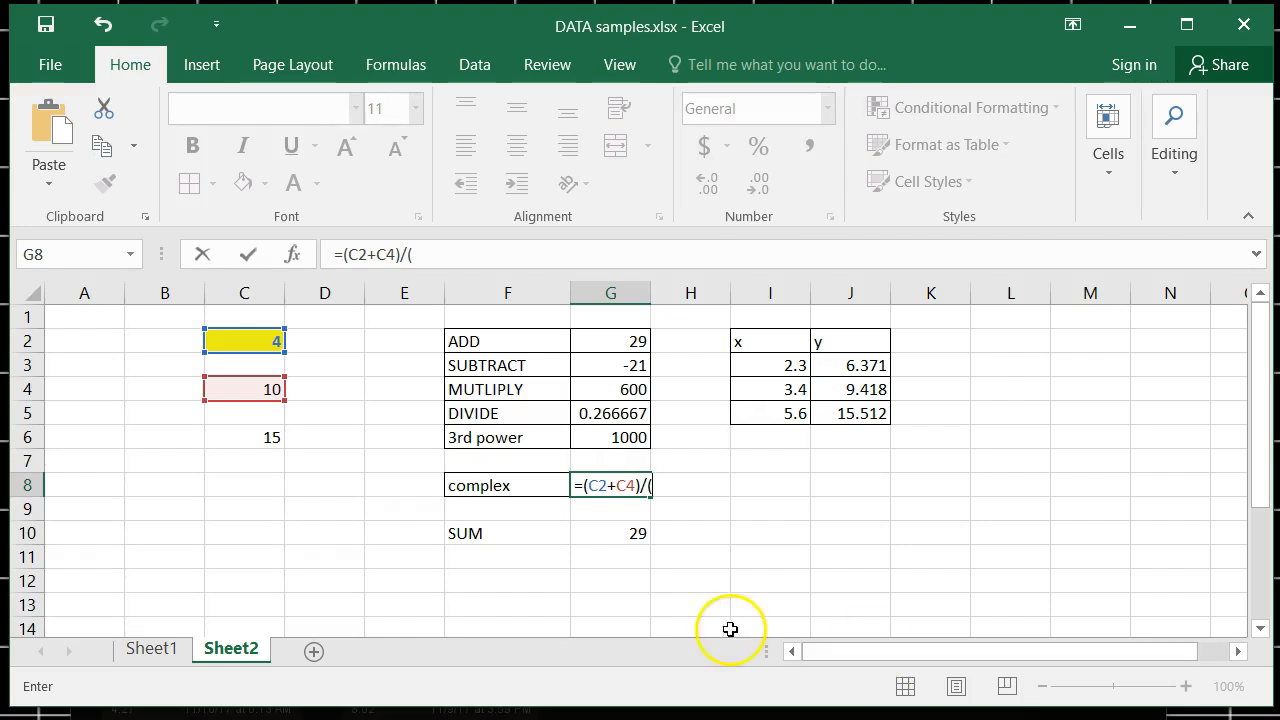
{"action": "left_click", "coordinate": [268, 388]}
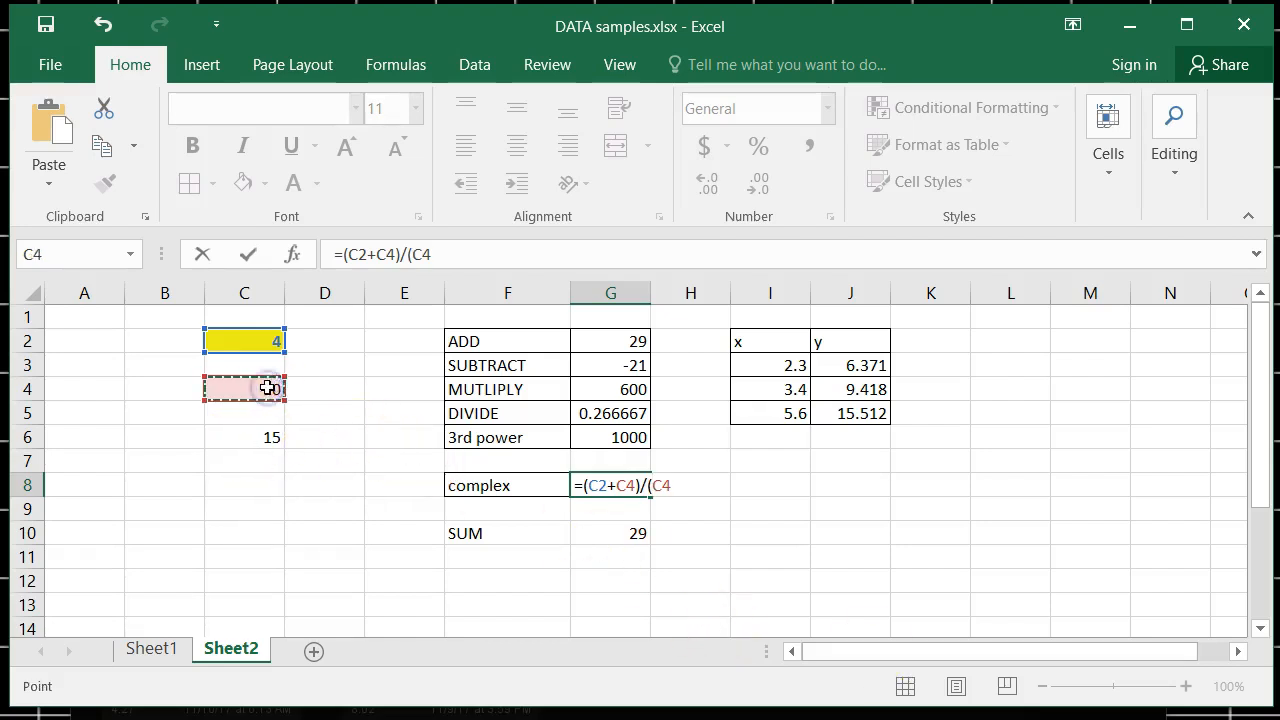
{"action": "type", "text": "-"}
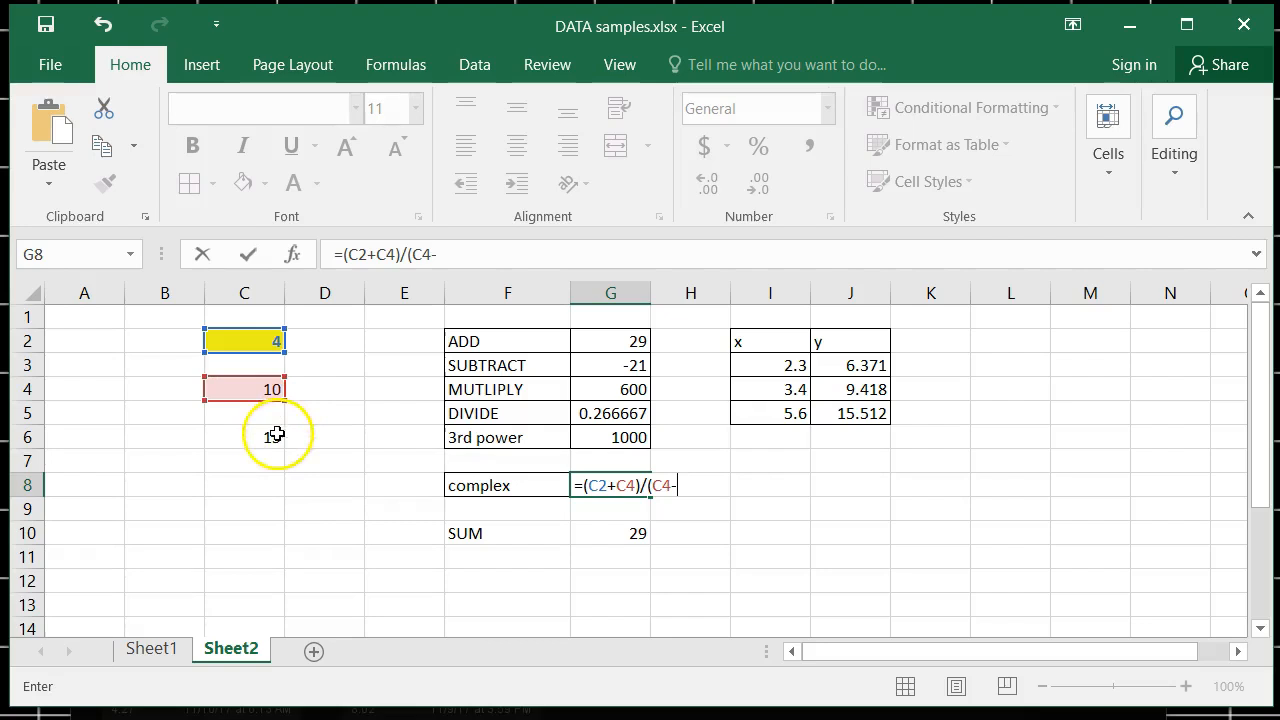
{"action": "left_click", "coordinate": [272, 436]}
{"action": "type", "text": ")"}
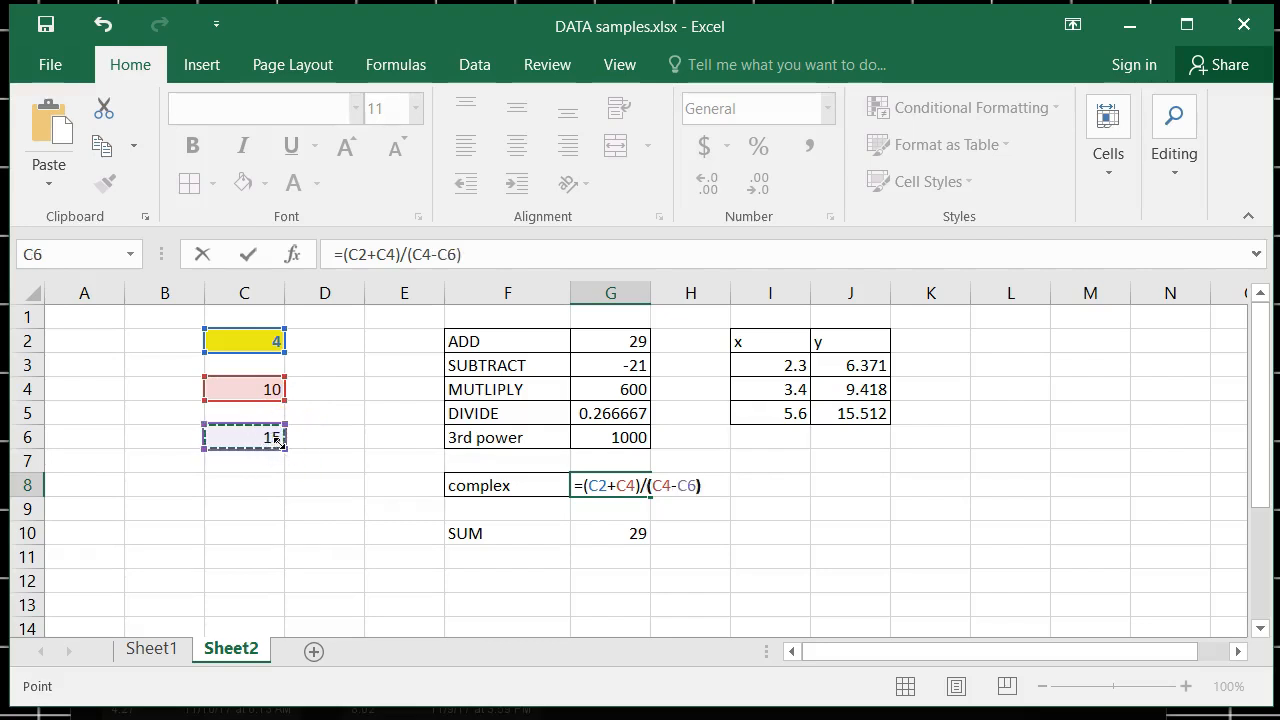
{"action": "key", "text": "Return"}
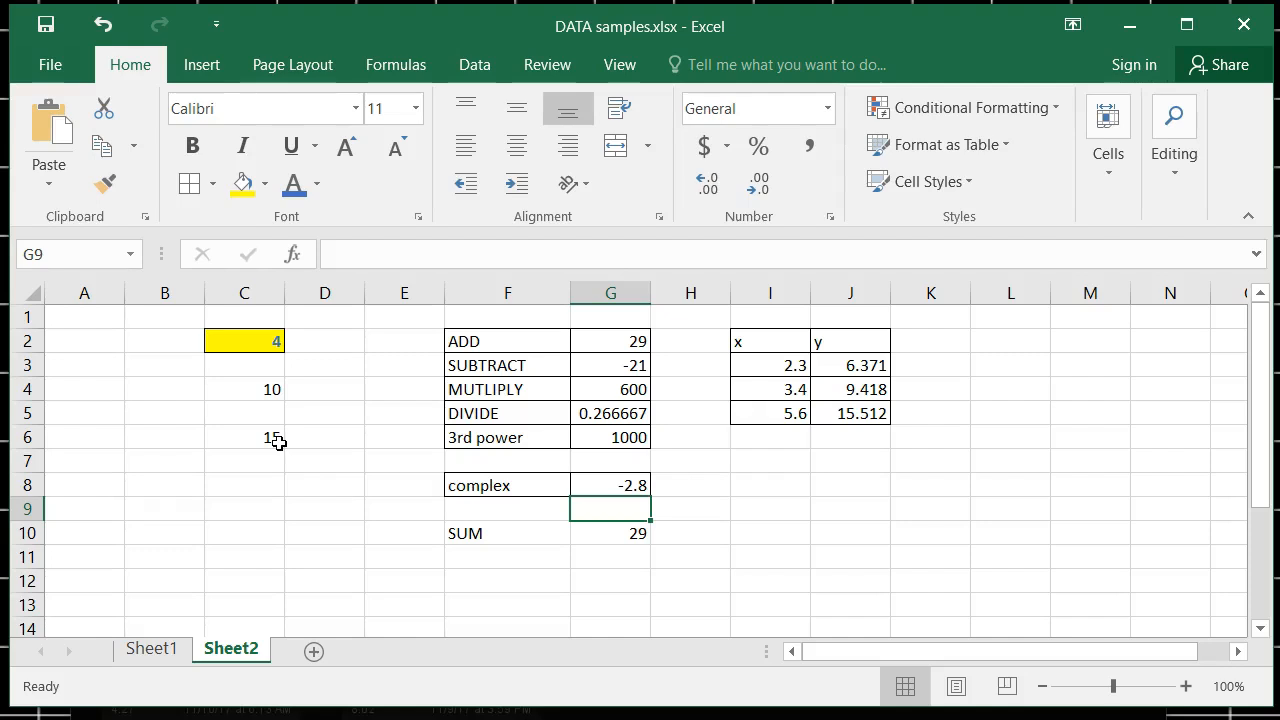
Examine the x and y data table in I2:J5, including each column's values and its header
{"action": "left_click", "coordinate": [796, 337]}
{"action": "left_click_drag", "start_coordinate": [796, 337], "coordinate": [863, 414]}
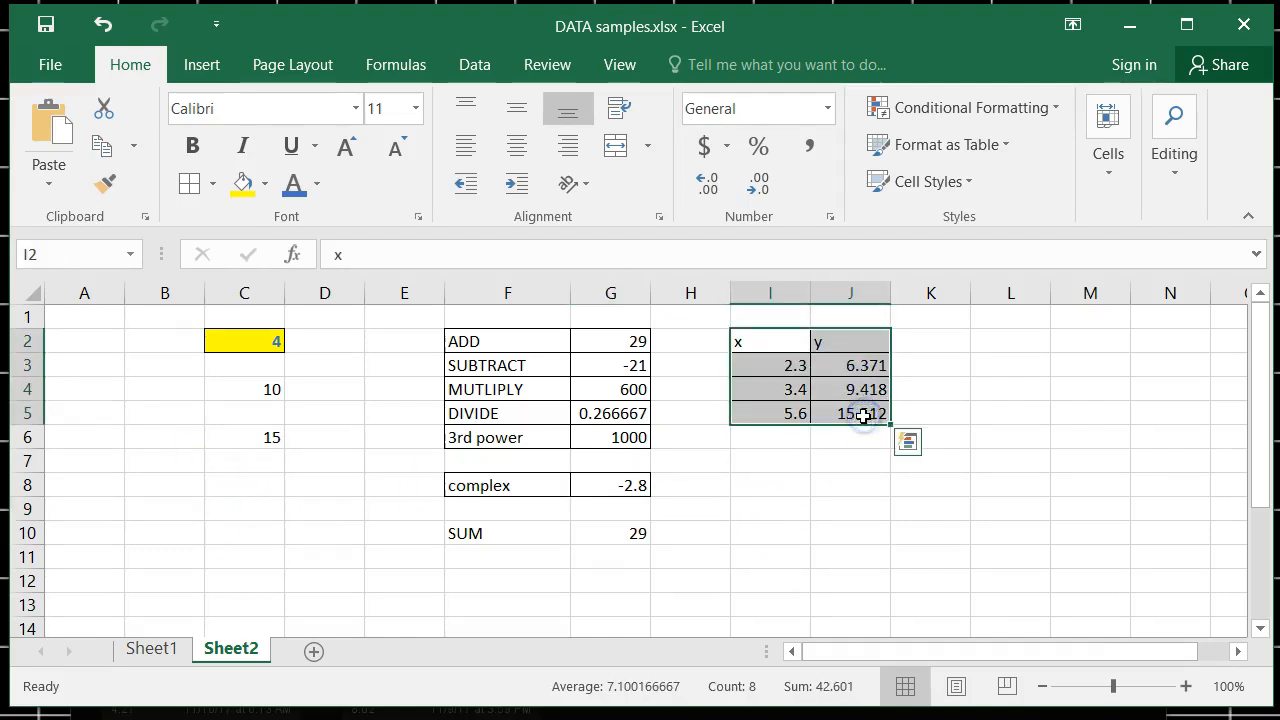
{"action": "left_click", "coordinate": [831, 497]}
{"action": "left_click_drag", "start_coordinate": [766, 336], "coordinate": [766, 417]}
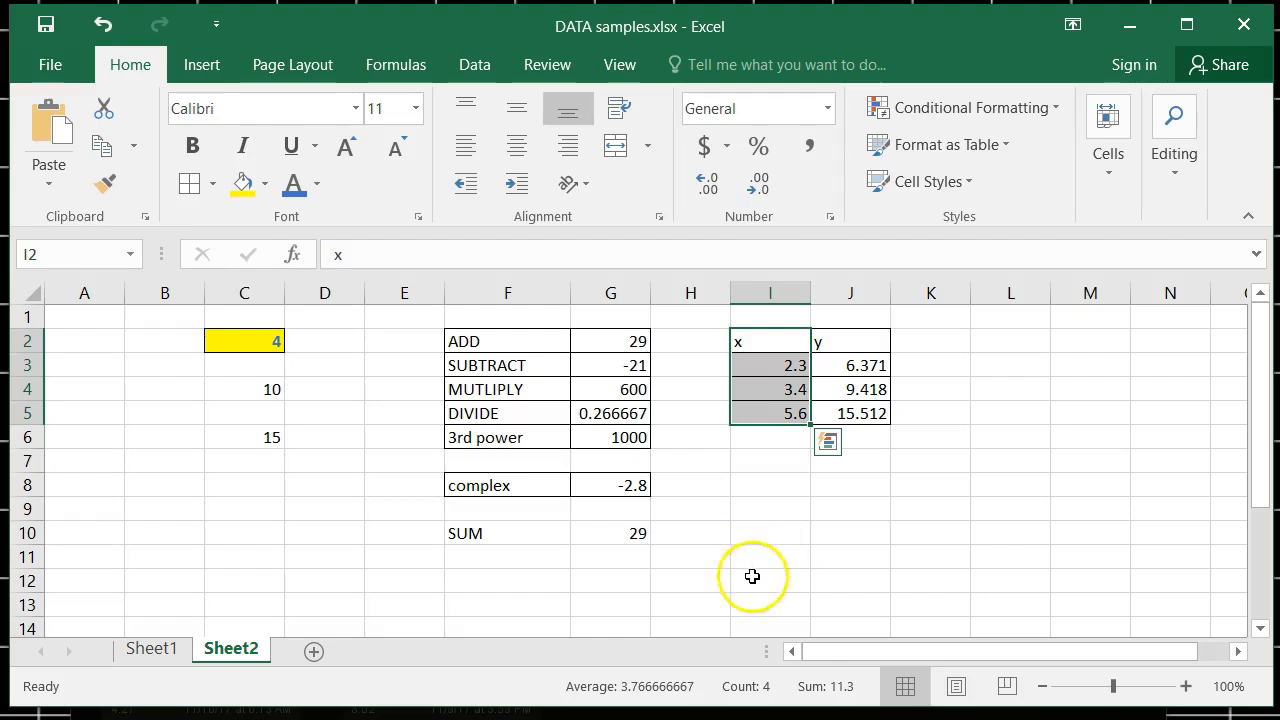
{"action": "left_click_drag", "start_coordinate": [771, 341], "coordinate": [755, 413]}
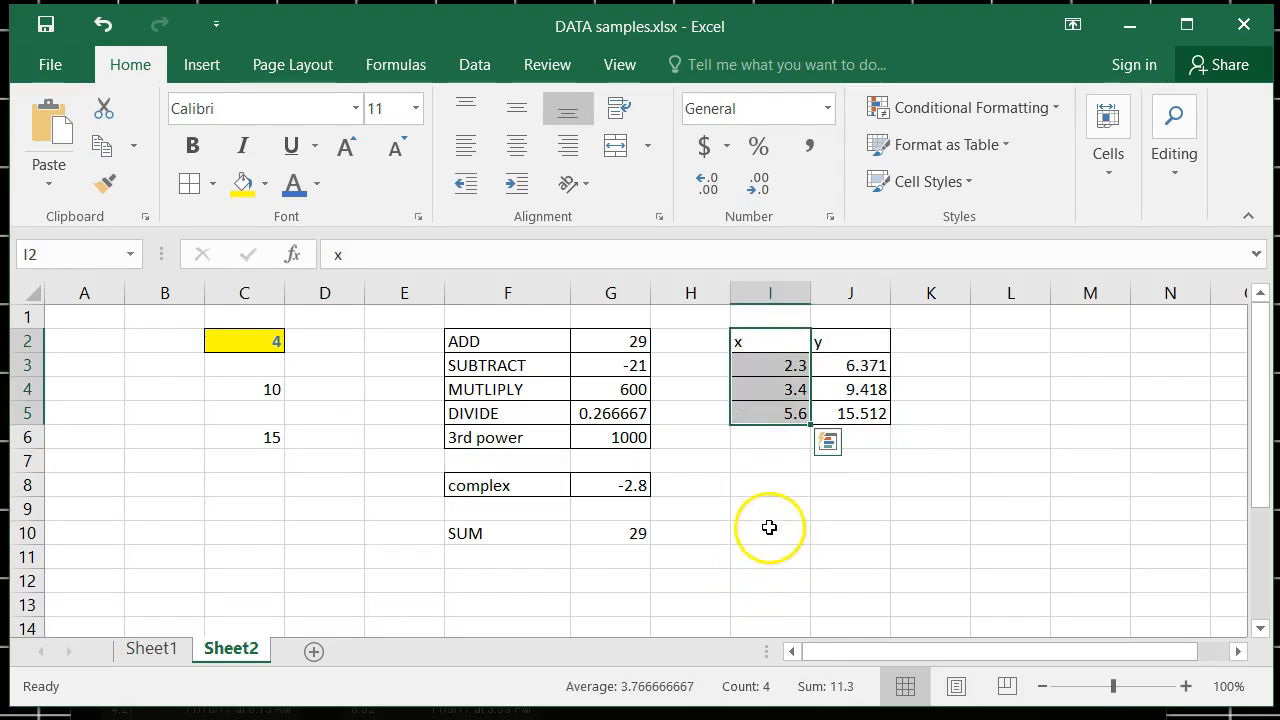
{"action": "left_click_drag", "start_coordinate": [842, 333], "coordinate": [843, 407]}
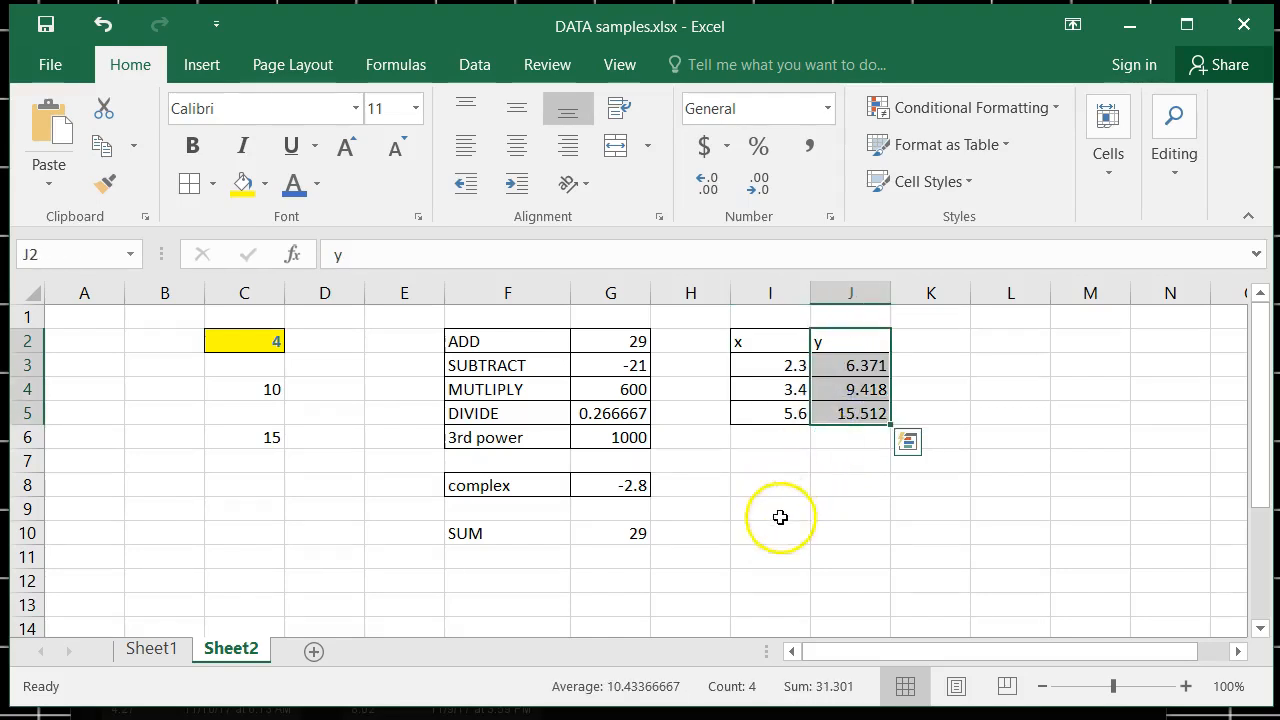
{"action": "left_click", "coordinate": [766, 480]}
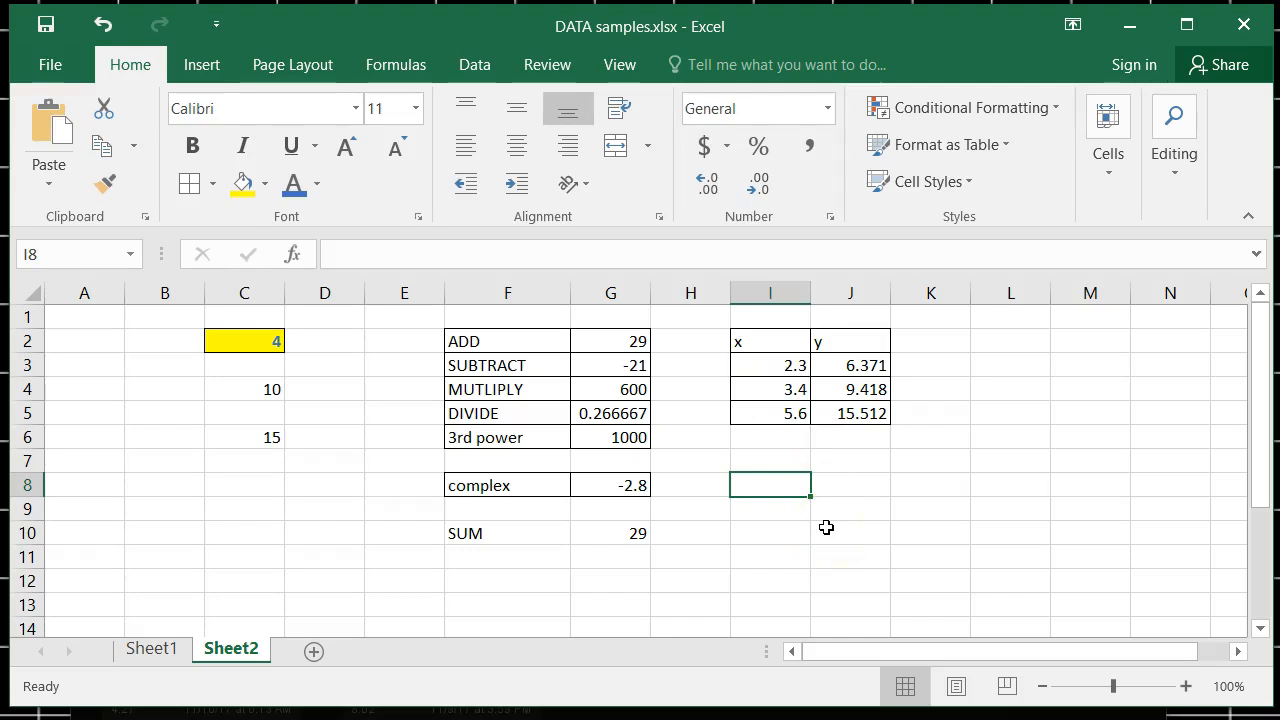
{"action": "left_click", "coordinate": [792, 362]}
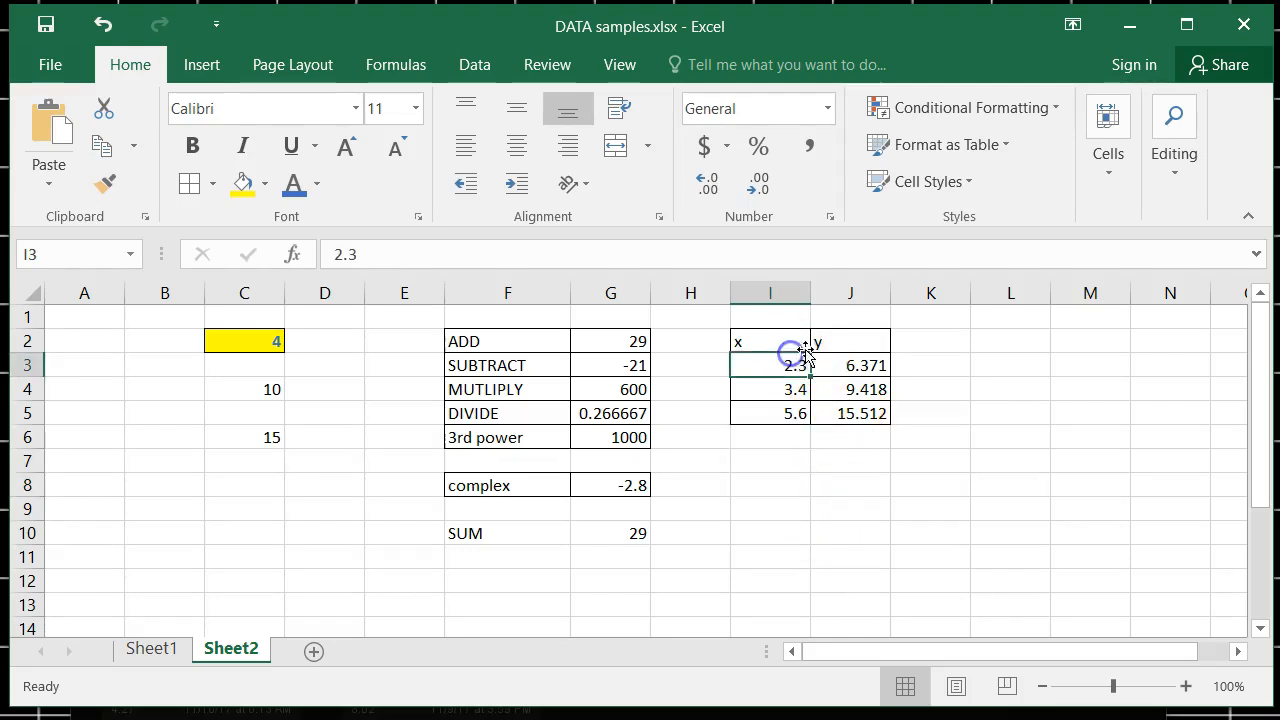
{"action": "left_click", "coordinate": [856, 343]}
{"action": "left_click", "coordinate": [752, 341]}
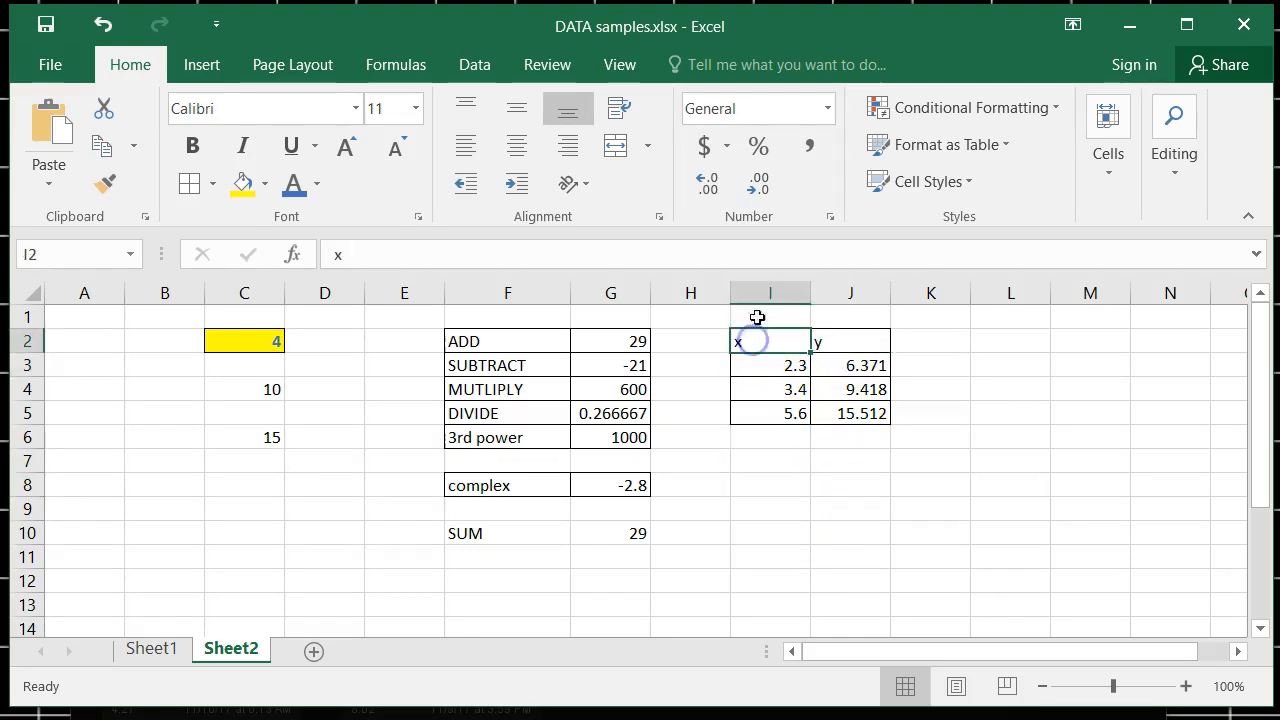
{"action": "left_click", "coordinate": [760, 292]}
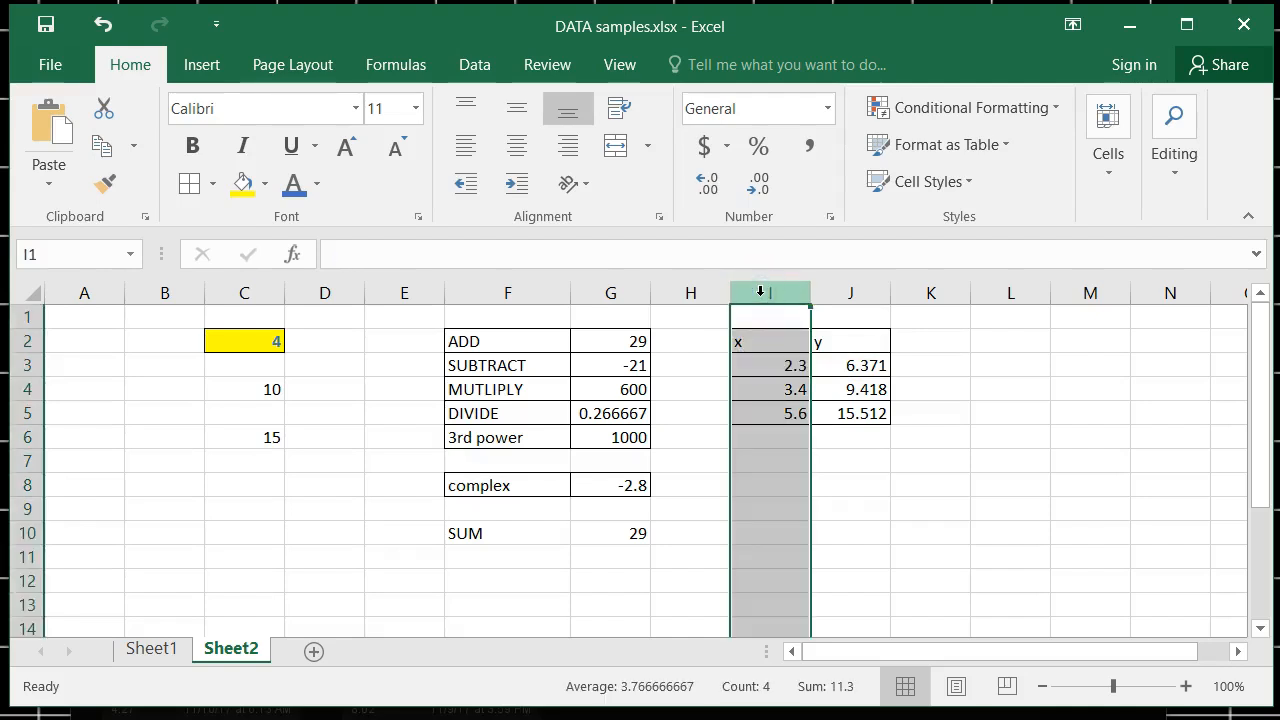
{"action": "left_click", "coordinate": [827, 458]}
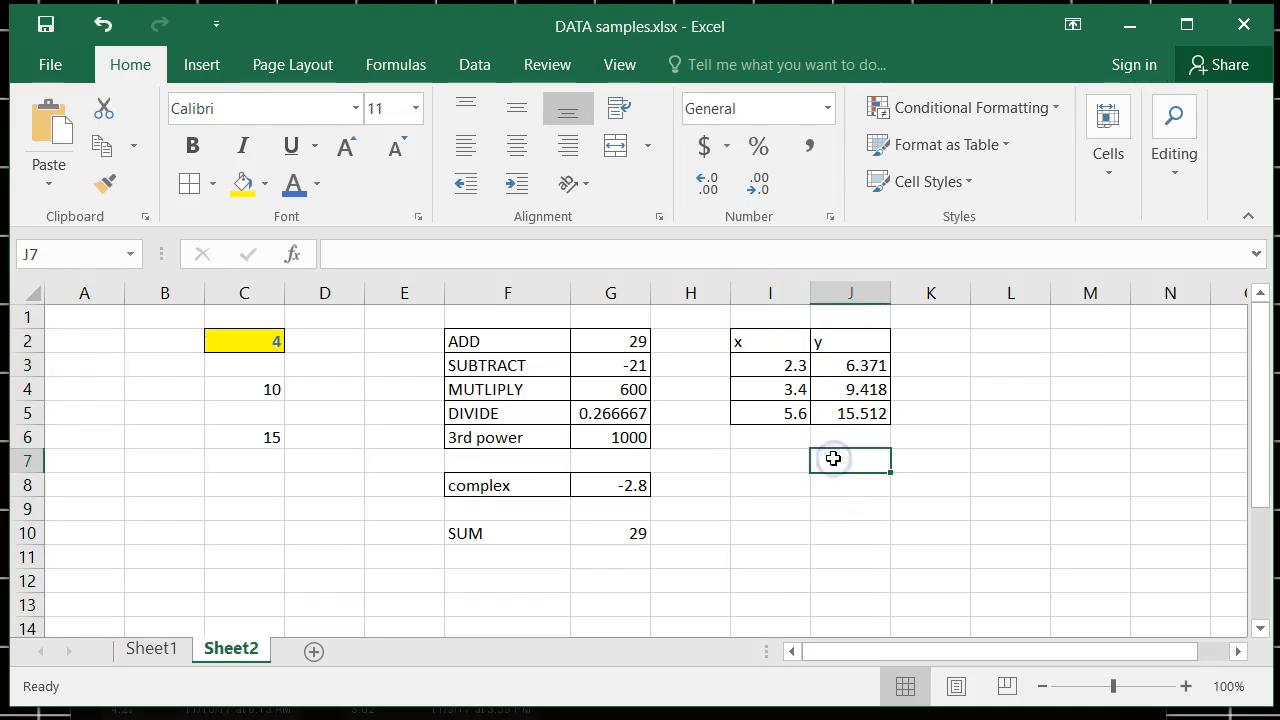